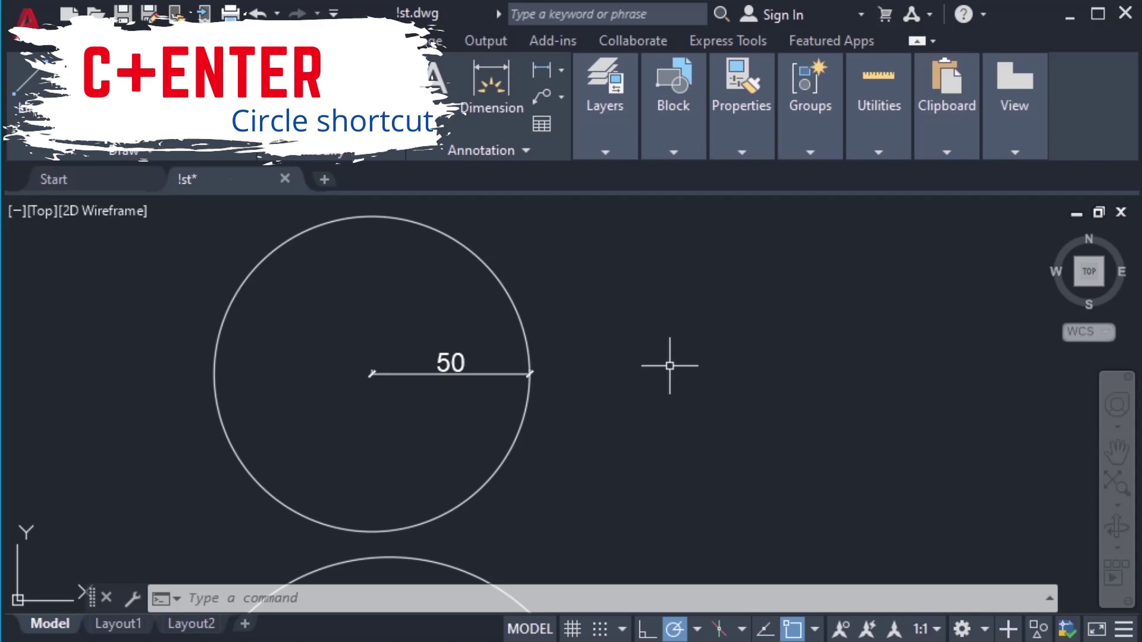
# - Draw a circle with a radius of 50 beside the dimensioned reference circle, using the Circle command
pyautogui.press('Return')
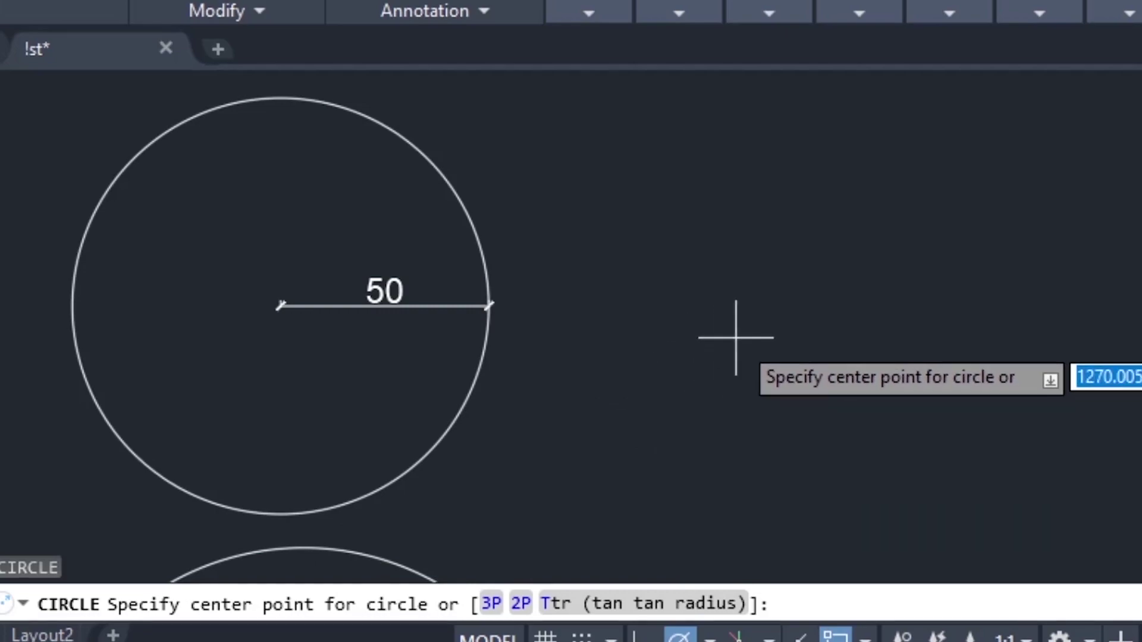
pyautogui.click(822, 303)
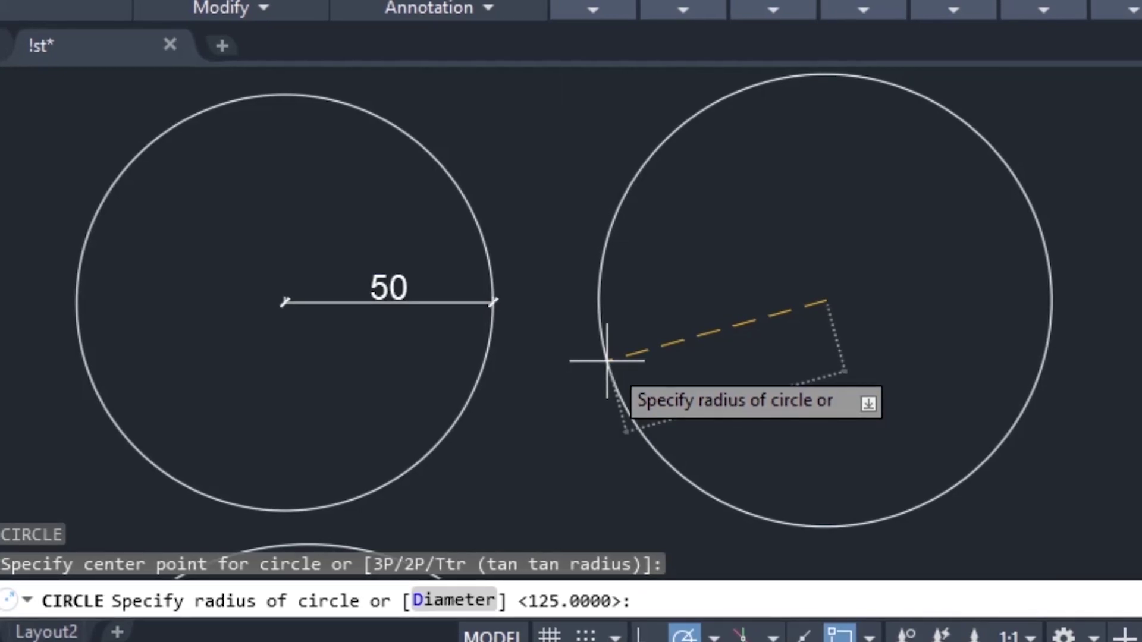
pyautogui.write('50')
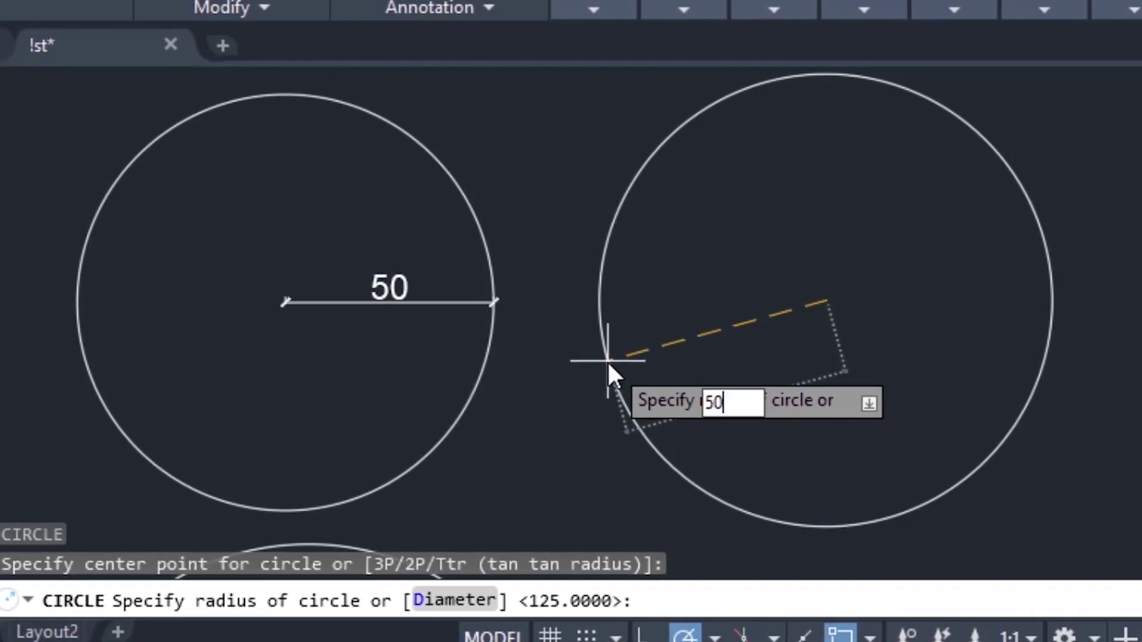
pyautogui.press('Return')
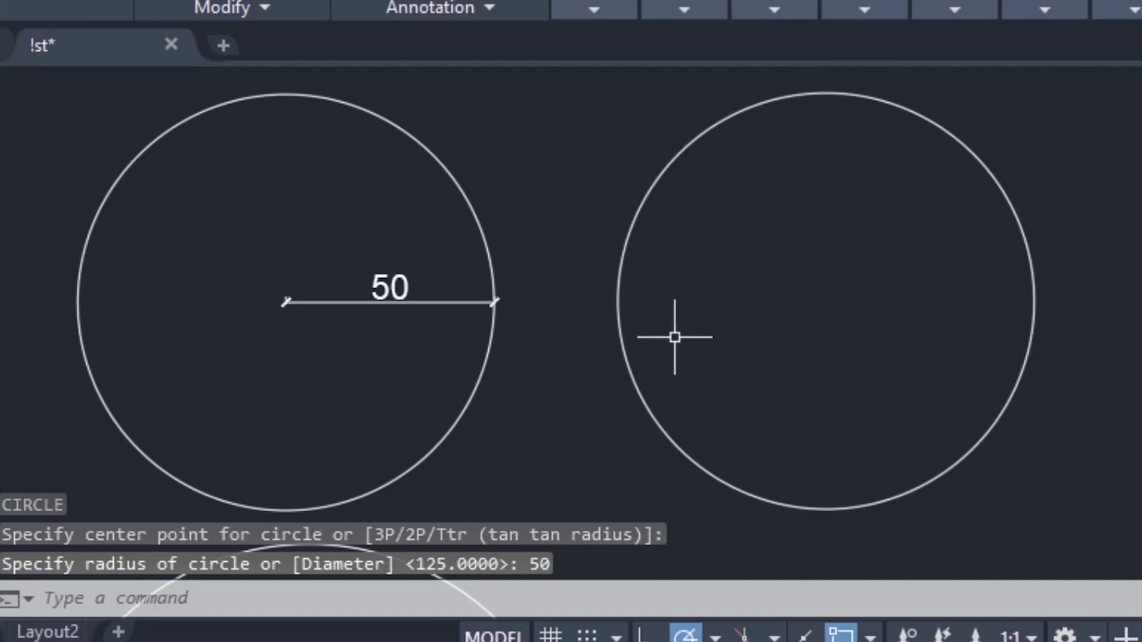
pyautogui.click(623, 332)
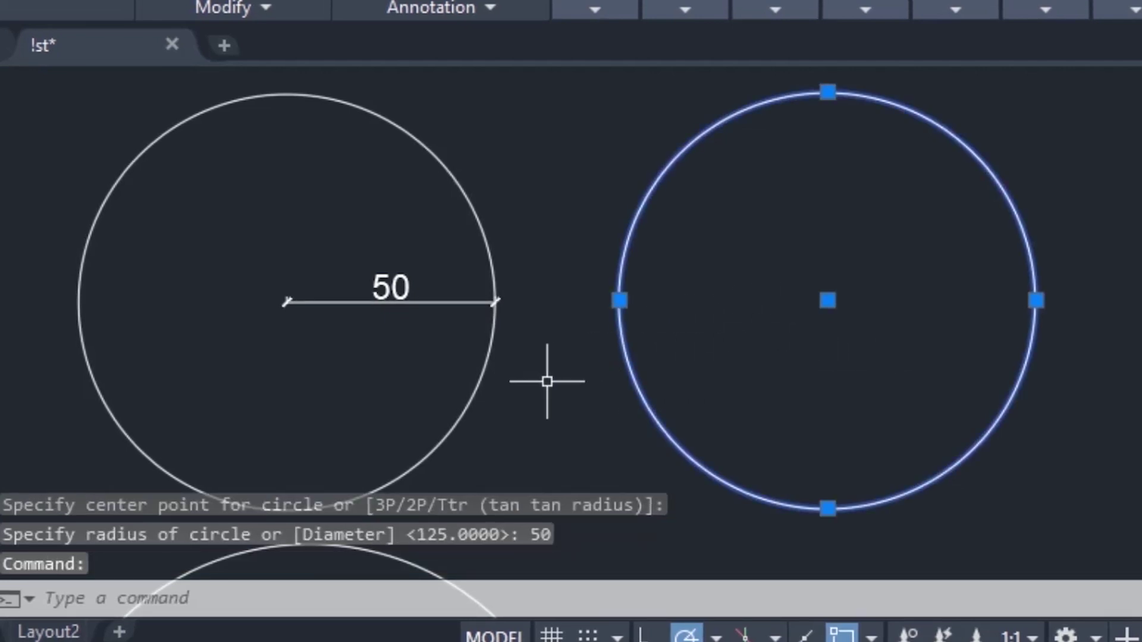
pyautogui.click(474, 395)
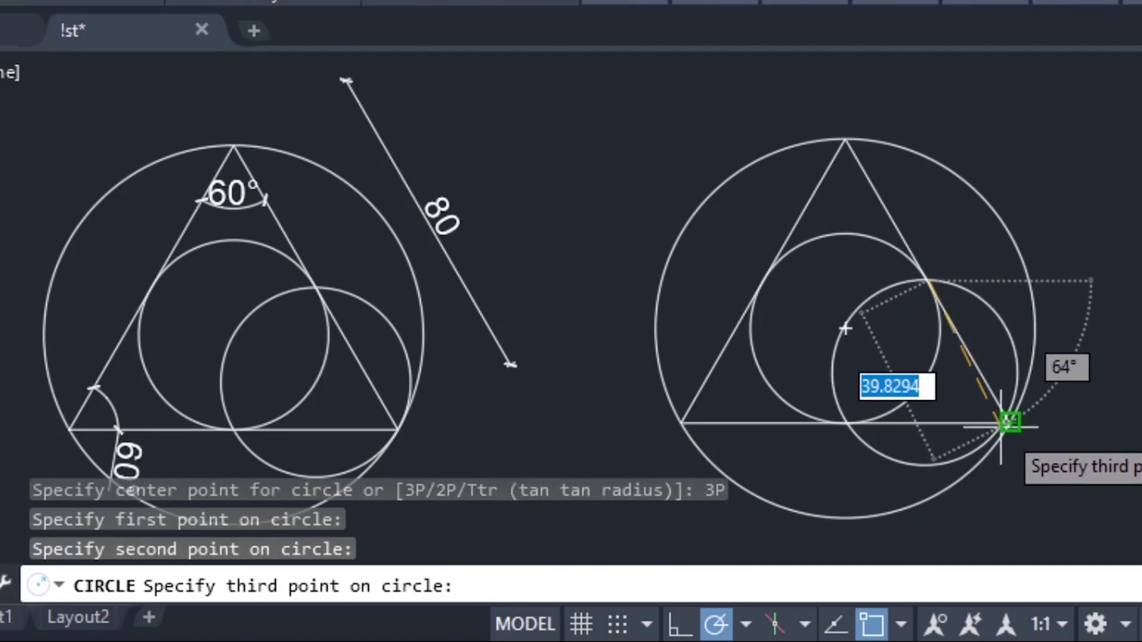
# - Complete the three-point circle by placing its third point on the copied triangle's lower-right corner
pyautogui.click(1010, 422)
pyautogui.moveTo(594, 422); pyautogui.dragTo(607, 418, button='middle')
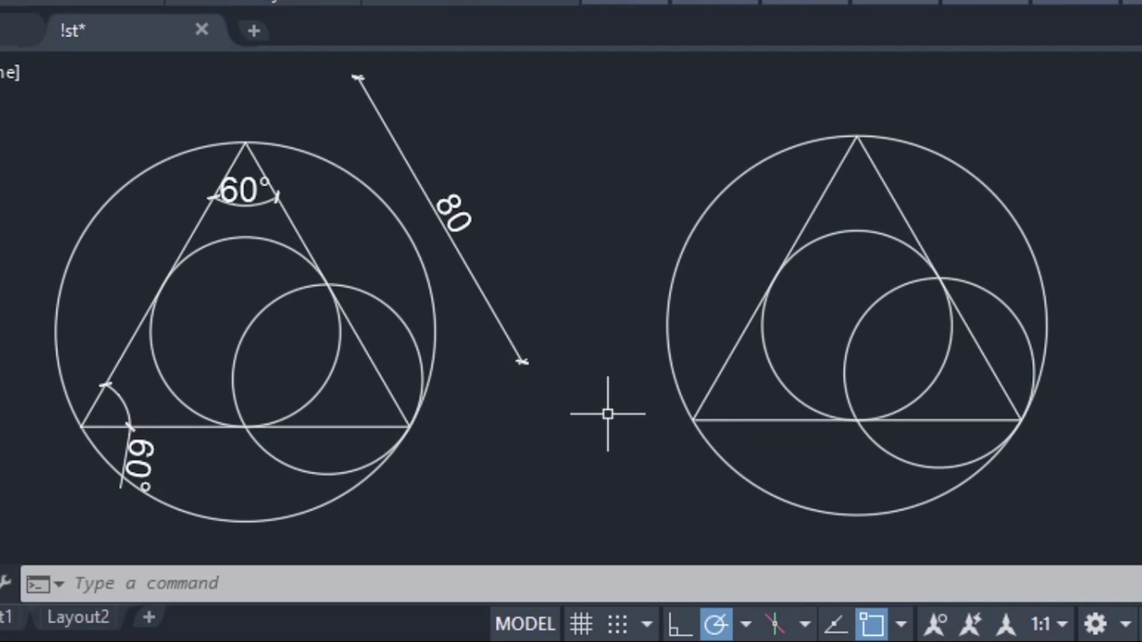
# - Examine the next reference figure: its three connected 50-unit lines, the large circle around them and the small circles inside
pyautogui.moveTo(623, 461)
pyautogui.mouseDown(button='middle')
pyautogui.moveTo(622, 225)
pyautogui.moveTo(636, 152)
pyautogui.mouseUp(button='middle')
pyautogui.click(164, 242)
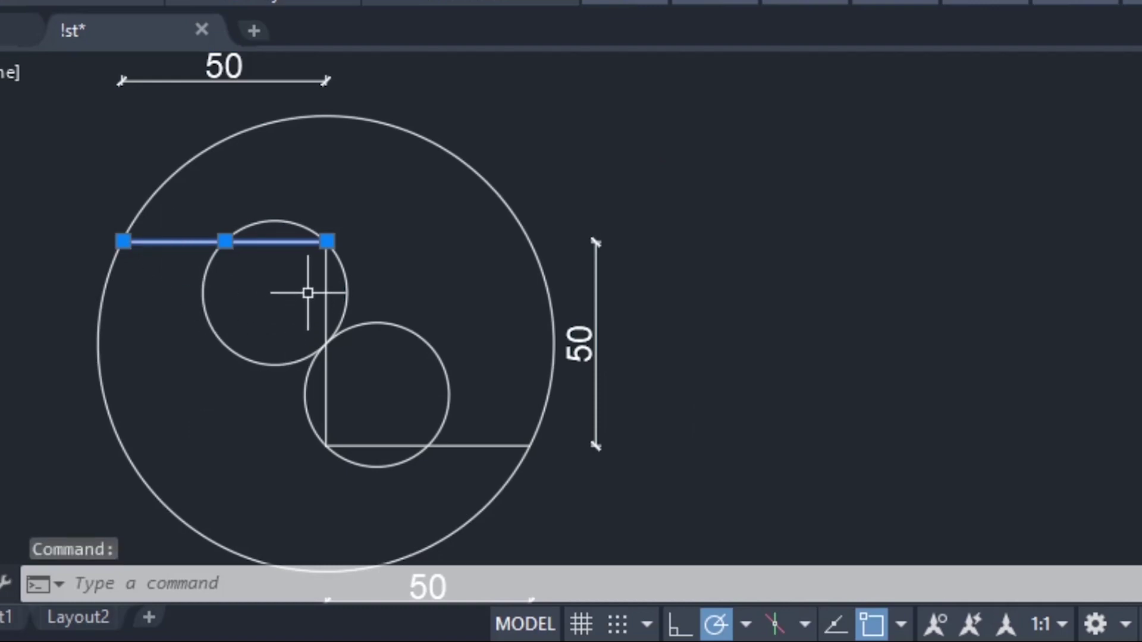
pyautogui.click(327, 294)
pyautogui.click(438, 446)
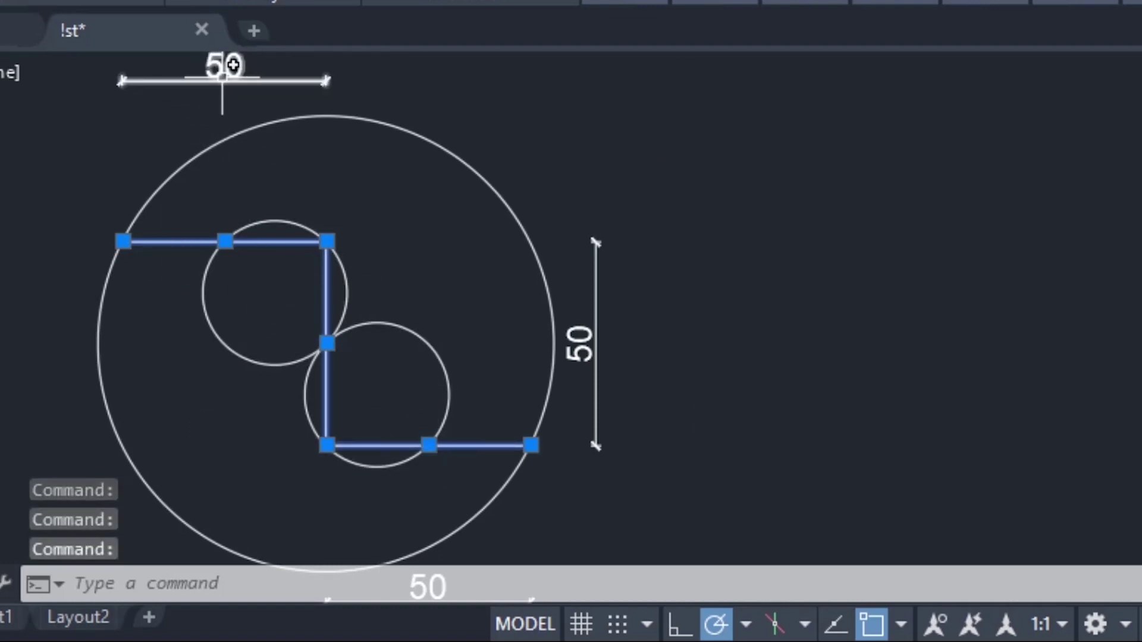
pyautogui.moveTo(651, 459)
pyautogui.mouseDown(button='middle')
pyautogui.moveTo(672, 311)
pyautogui.moveTo(668, 426)
pyautogui.mouseUp(button='middle')
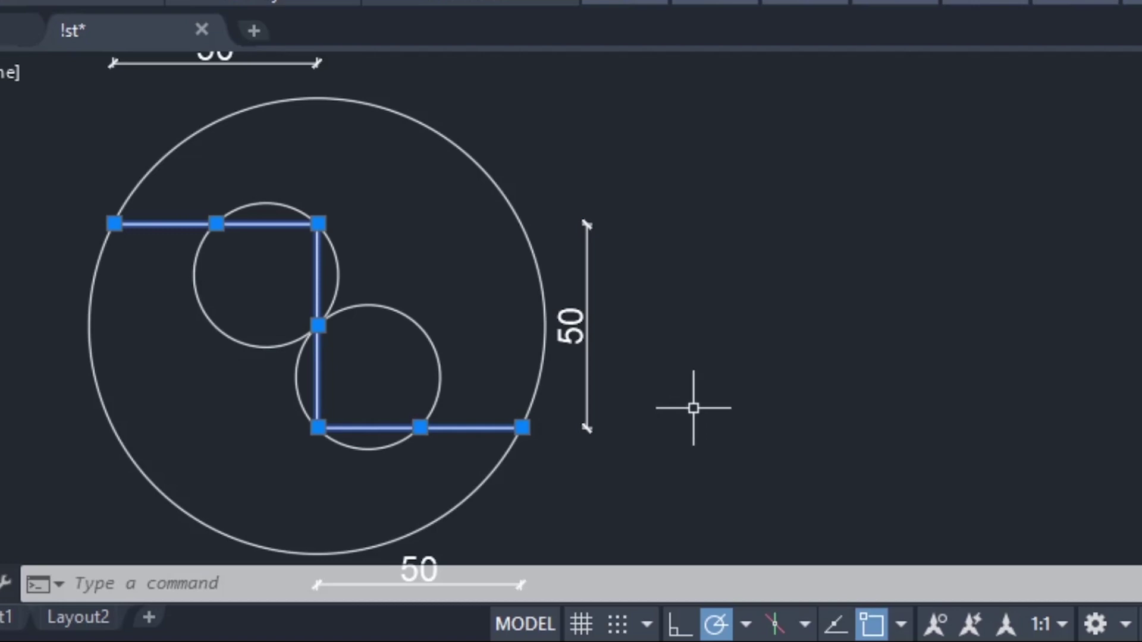
pyautogui.press('Escape')
pyautogui.click(94, 277)
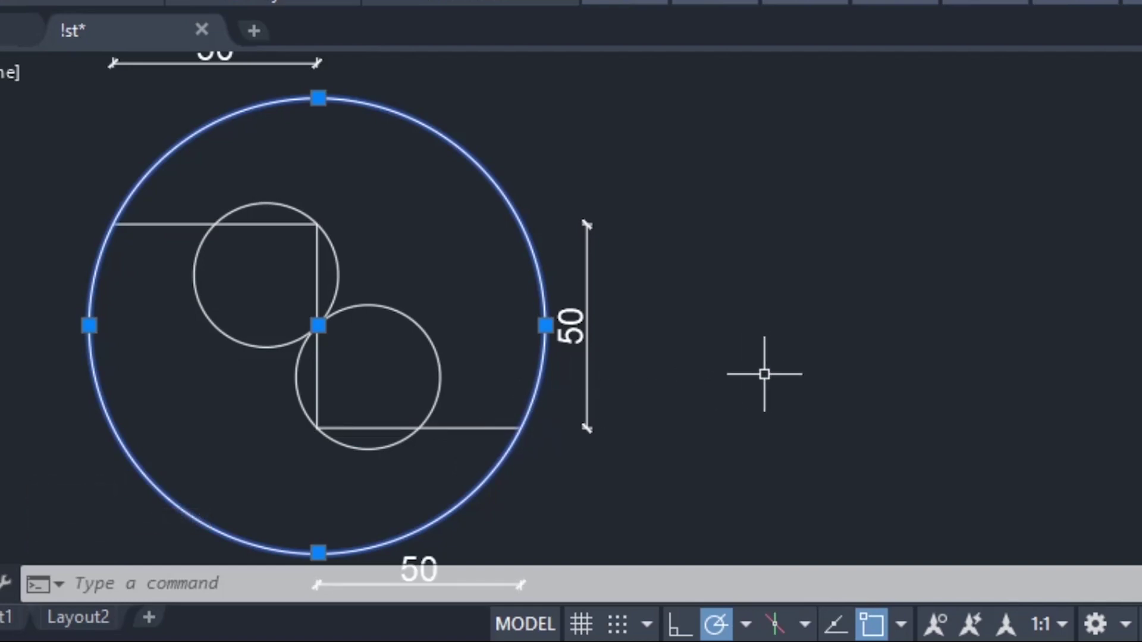
pyautogui.press('Escape')
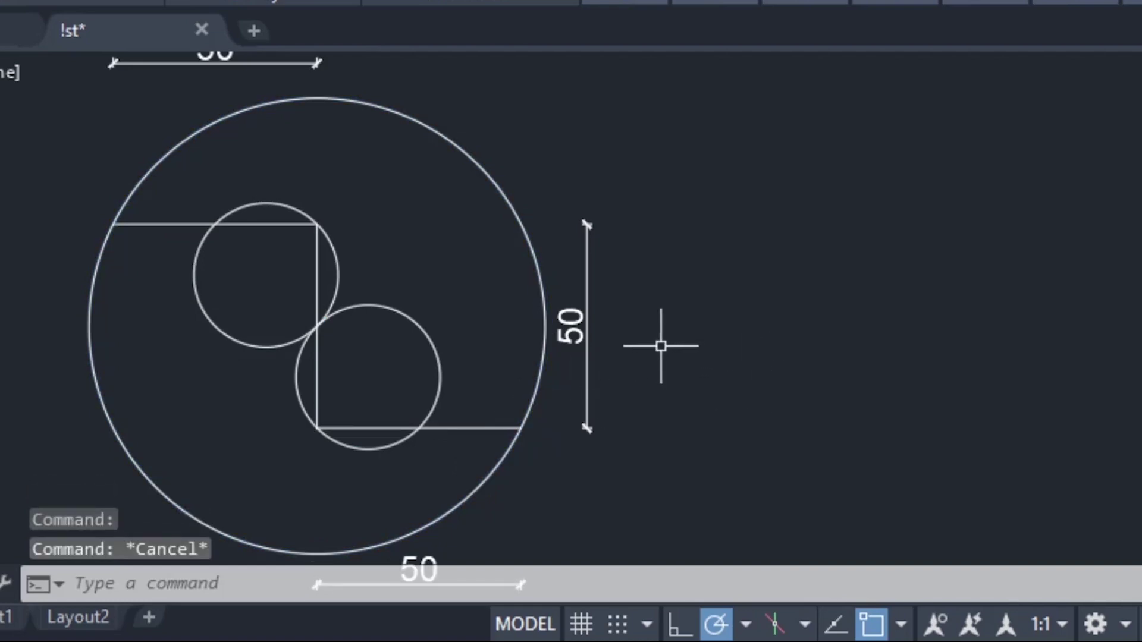
pyautogui.click(253, 340)
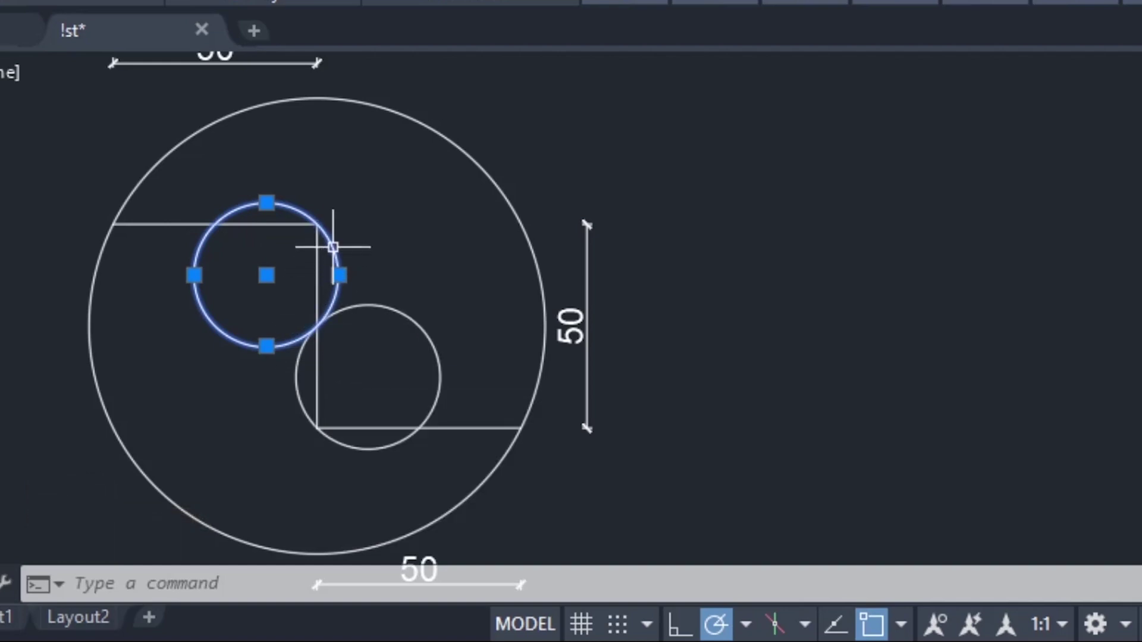
pyautogui.press('Escape')
pyautogui.click(270, 214)
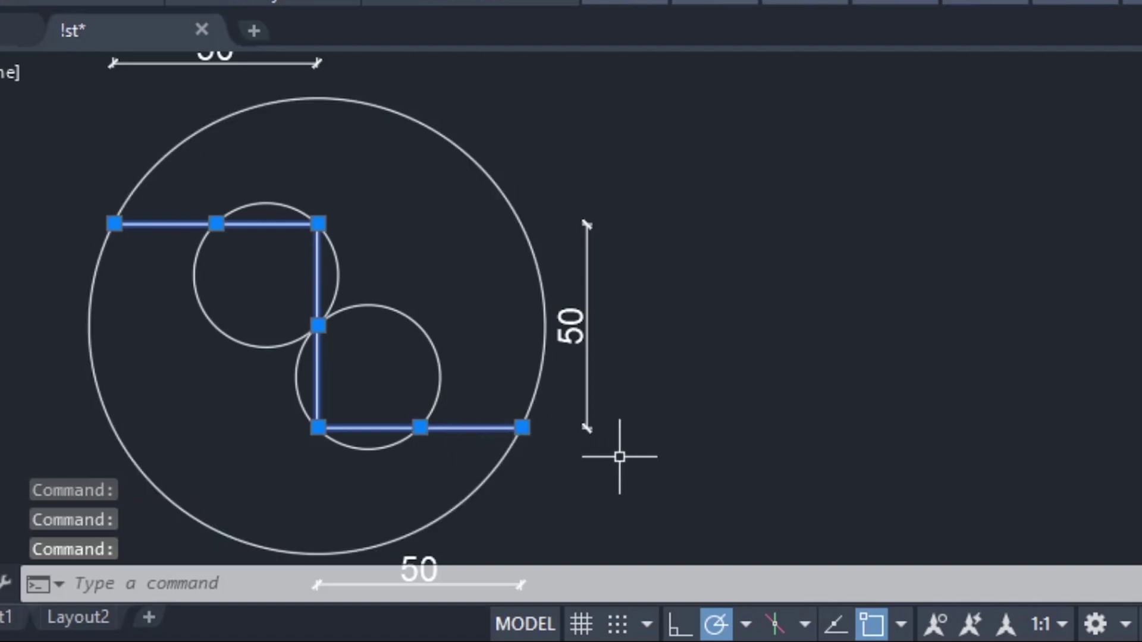
pyautogui.press('Escape')
# - With Ortho on, draw a stepped line of three perpendicular 50-unit segments beside the reference figure
pyautogui.write('l')
pyautogui.press('Return')
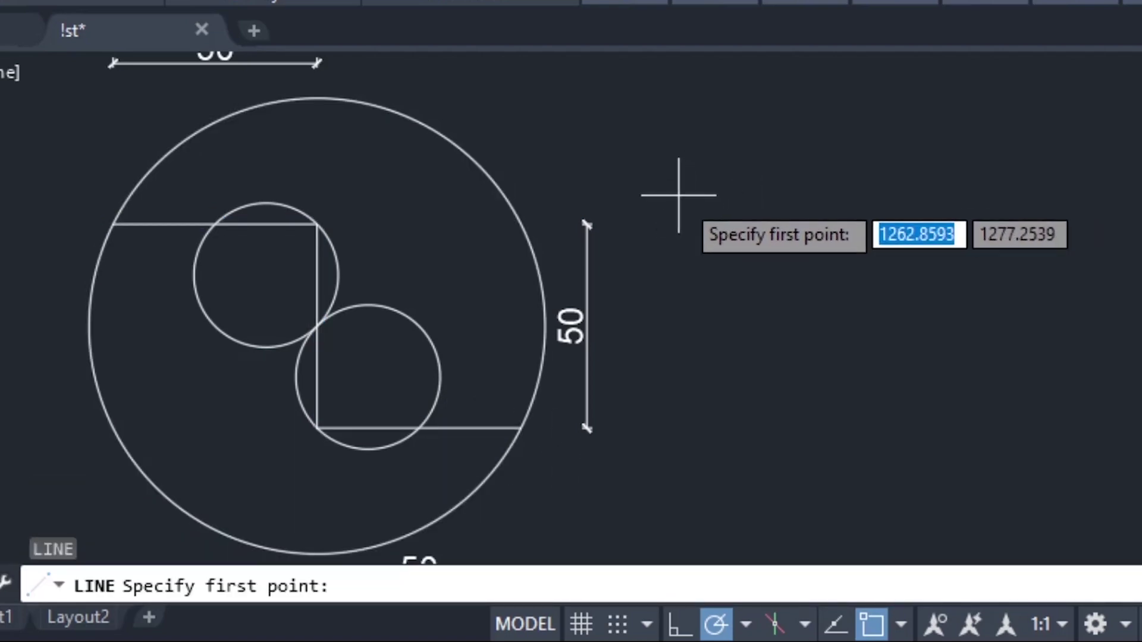
pyautogui.click(680, 624)
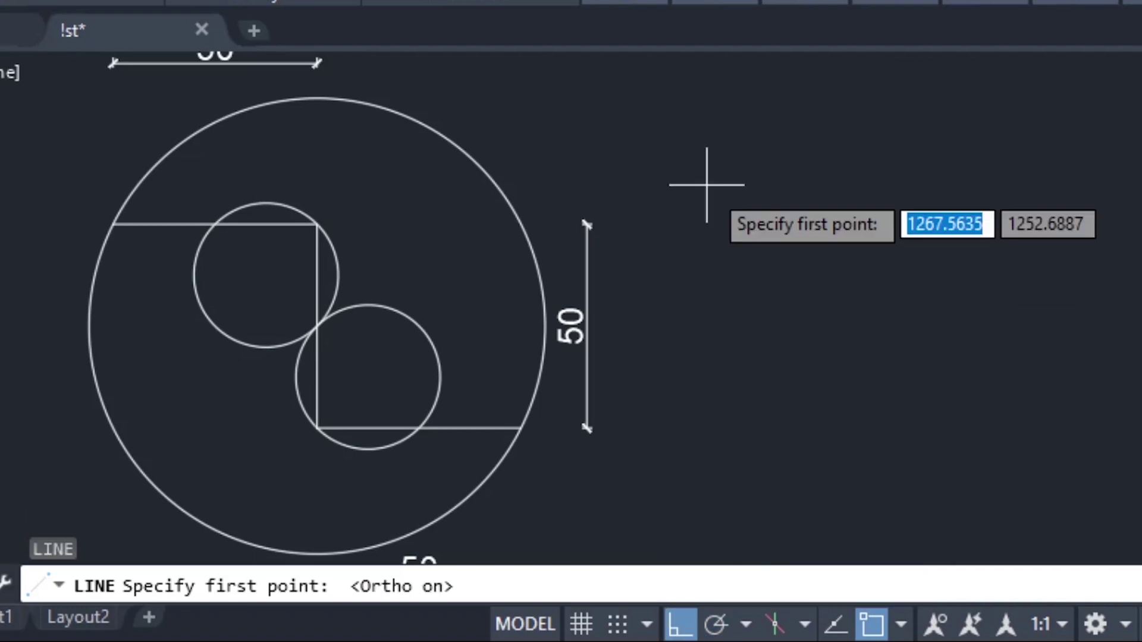
pyautogui.click(680, 185)
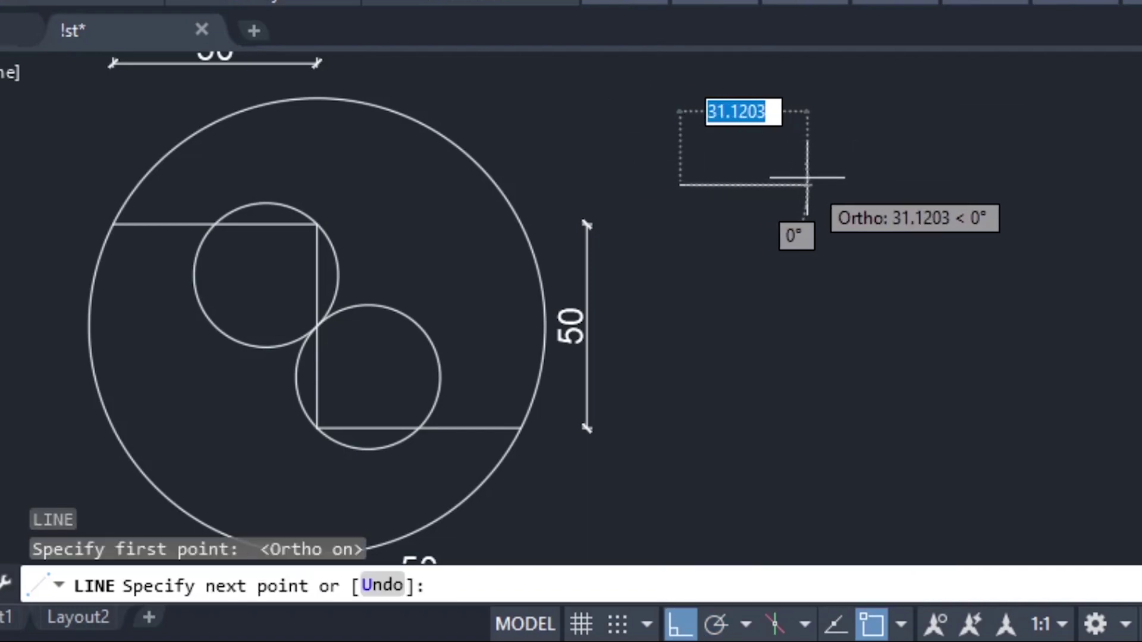
pyautogui.write('50')
pyautogui.press('Return')
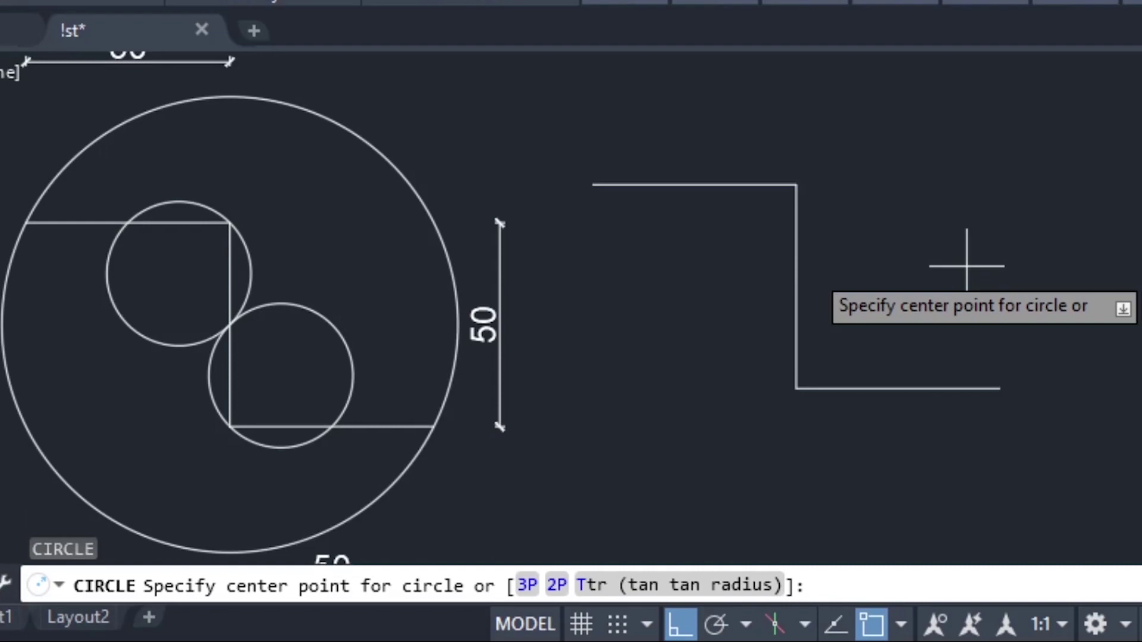
# - Draw a two-point circle whose diameter spans the two free ends of the stepped line
pyautogui.click(557, 586)
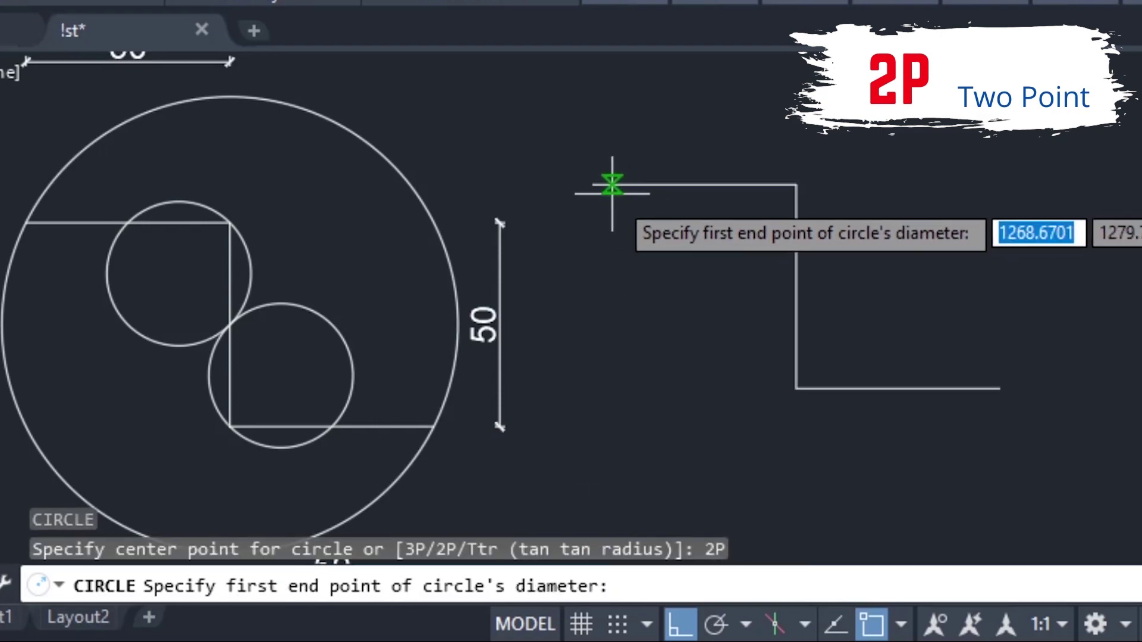
pyautogui.click(593, 184)
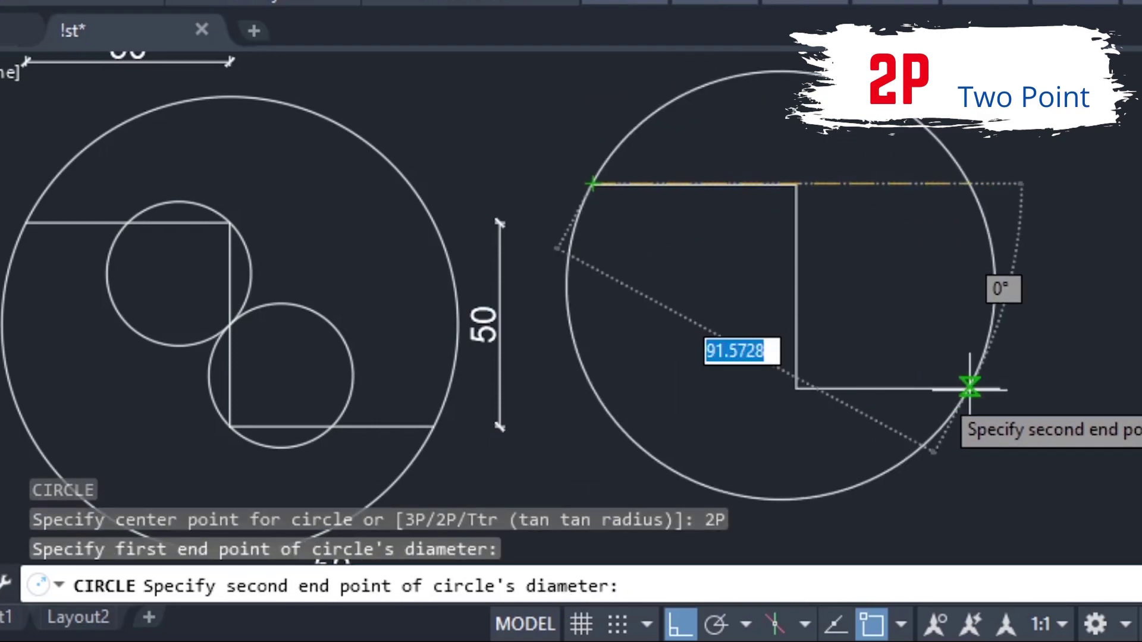
pyautogui.click(1005, 404)
# - Draw a two-point circle from the midpoint of the upper horizontal segment to the midpoint of the vertical segment
pyautogui.write('c')
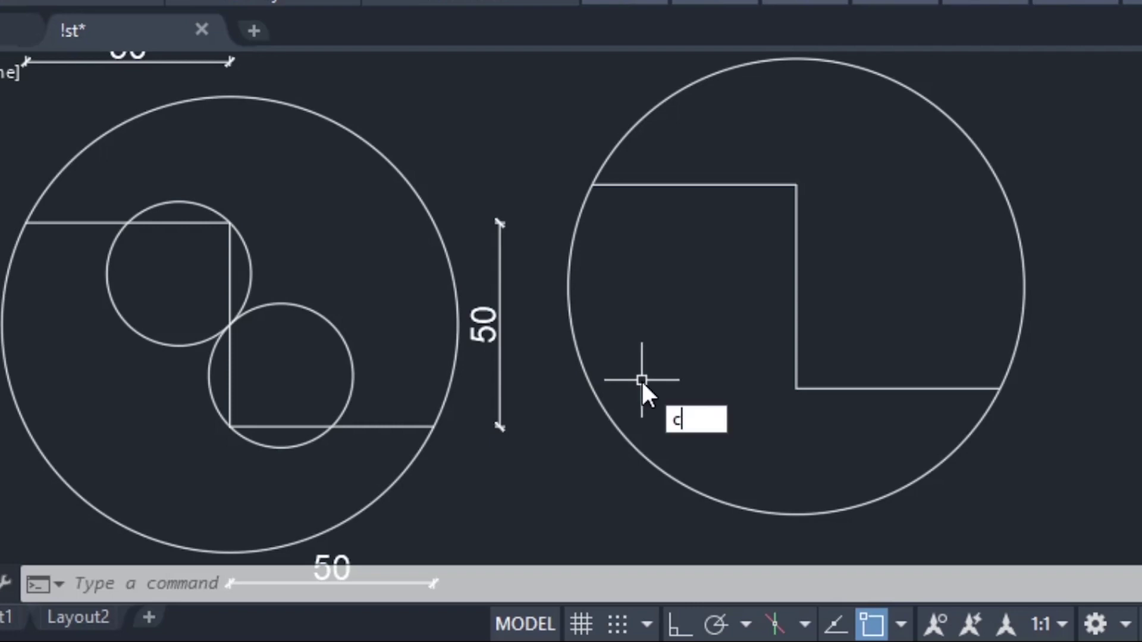
pyautogui.press('Return')
pyautogui.click(557, 586)
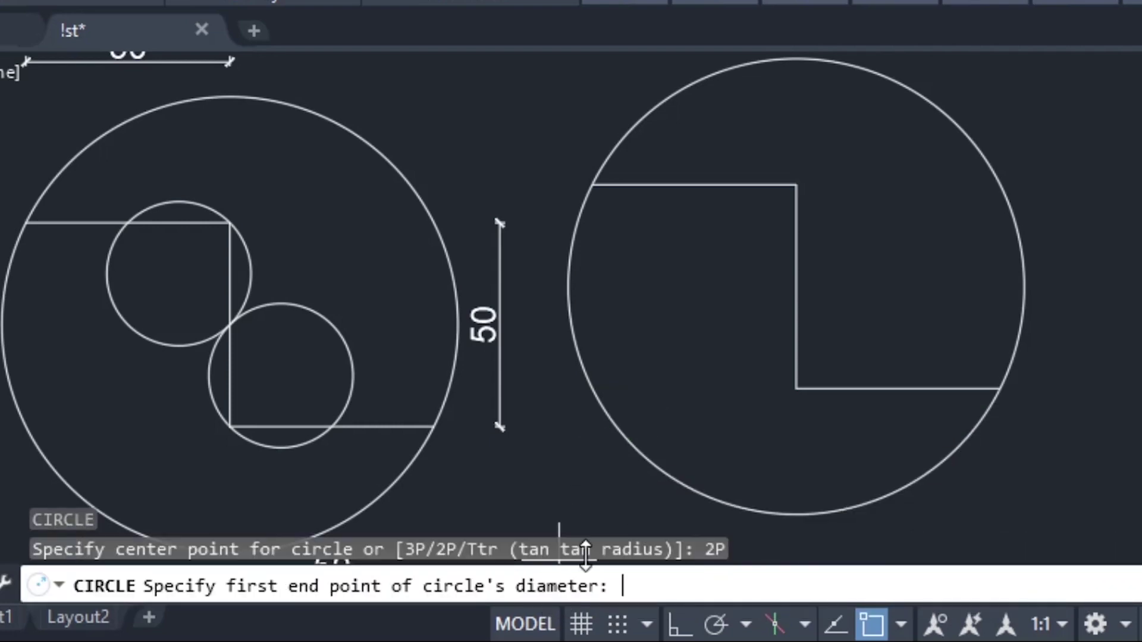
pyautogui.click(695, 184)
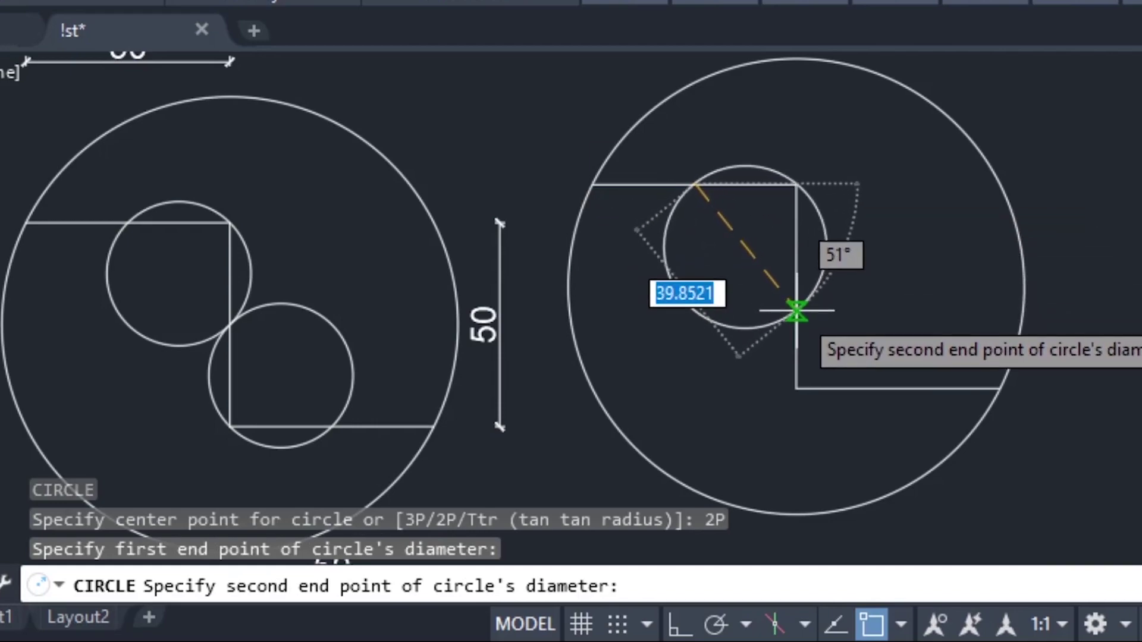
pyautogui.click(797, 285)
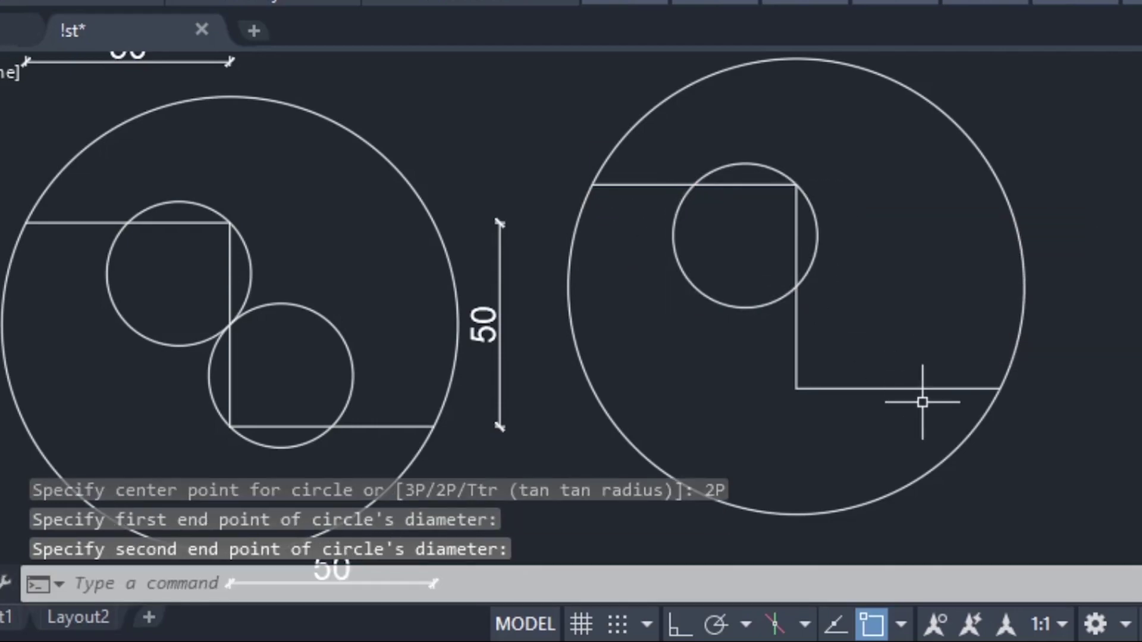
# - Draw a two-point circle from the midpoint of the lower horizontal segment to the midpoint of the vertical segment
pyautogui.press('Return')
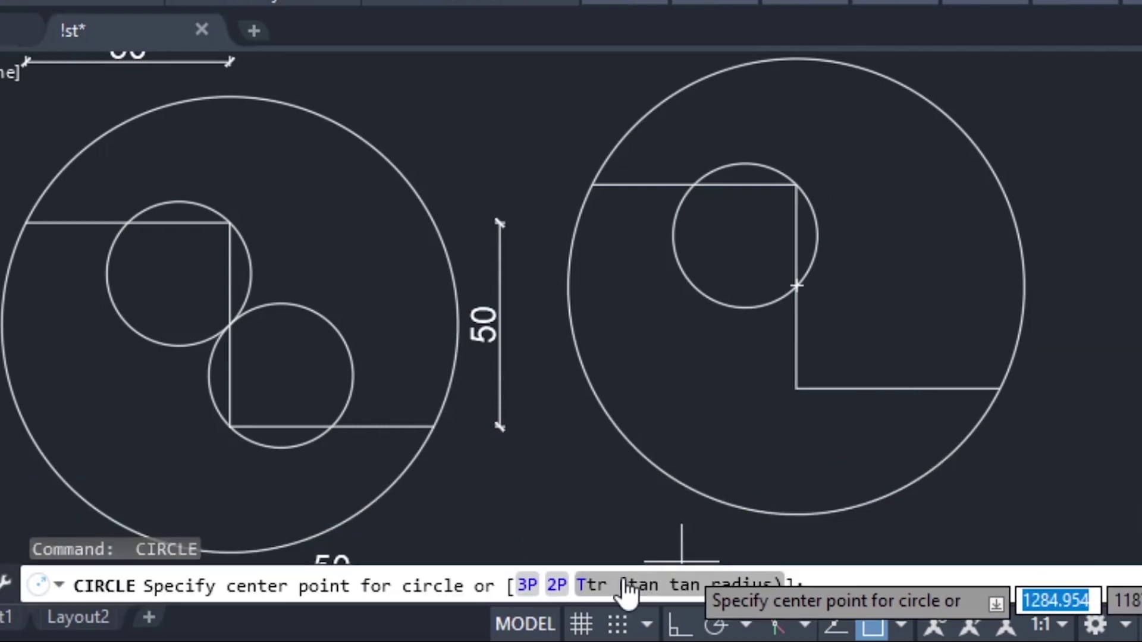
pyautogui.click(558, 589)
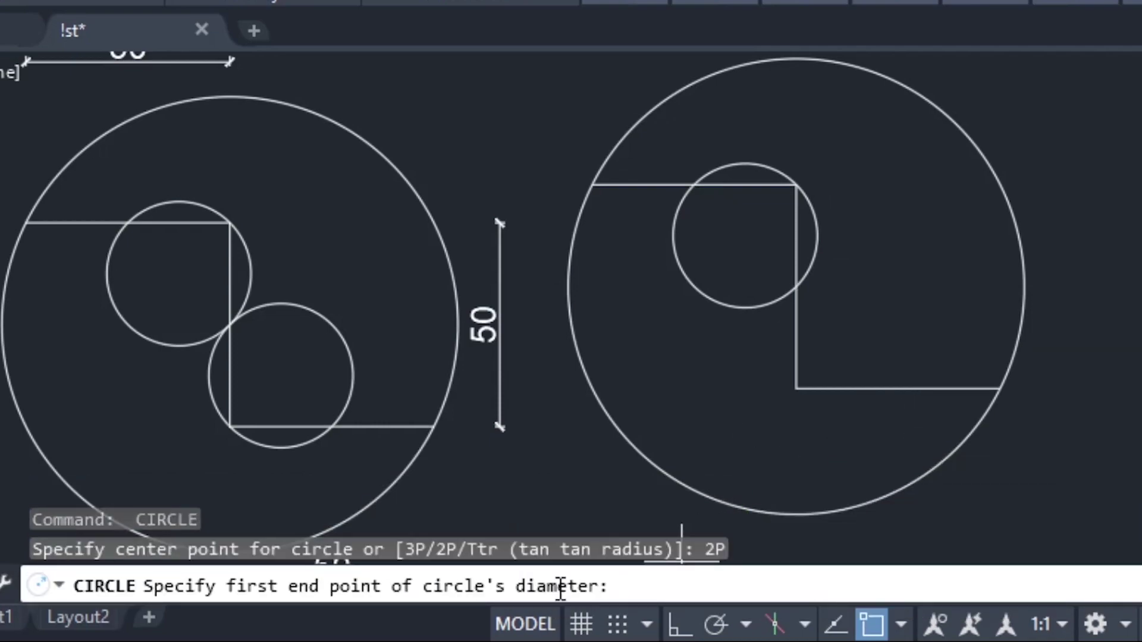
pyautogui.click(899, 388)
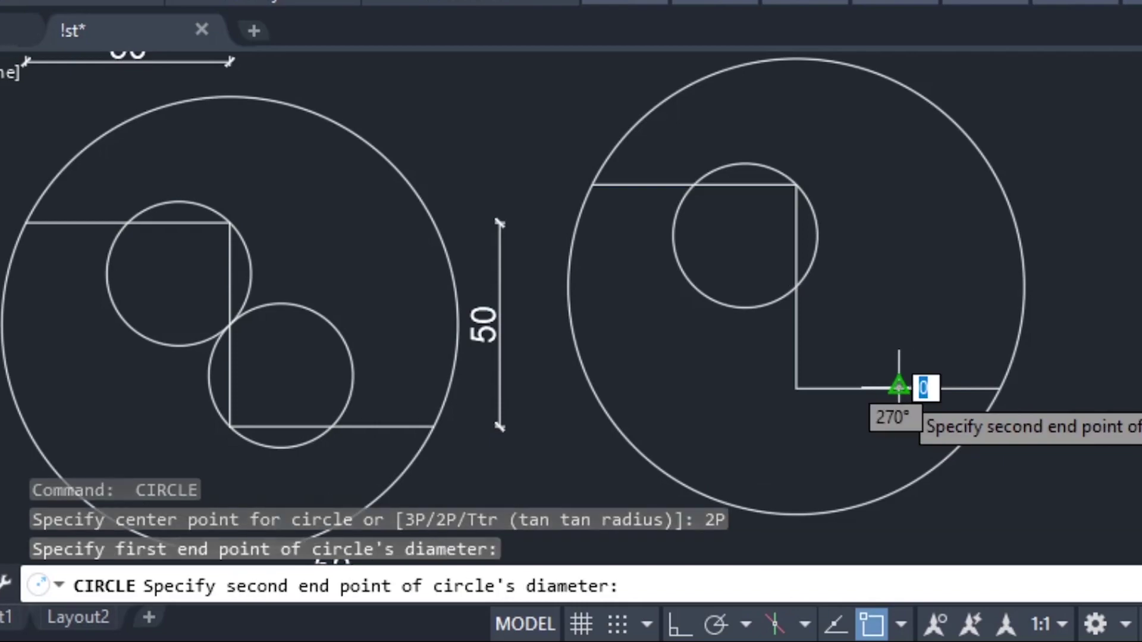
pyautogui.click(797, 293)
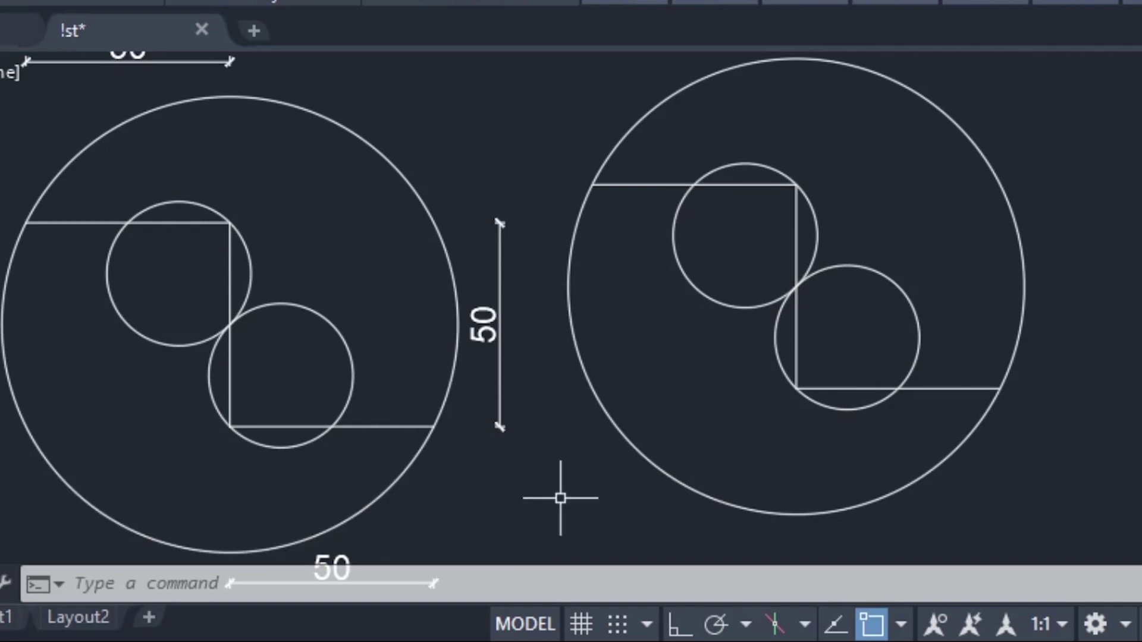
# - Examine the reference figure of five touching circles, checking the radius dimensions, the center distance and how the circles meet
pyautogui.moveTo(561, 497); pyautogui.dragTo(618, 18, button='middle')
pyautogui.moveTo(648, 435); pyautogui.dragTo(702, 174, button='middle')
pyautogui.scroll(-2, 772, 296)
pyautogui.moveTo(772, 296)
pyautogui.mouseDown(button='middle')
pyautogui.moveTo(744, 173)
pyautogui.moveTo(602, 220)
pyautogui.mouseUp(button='middle')
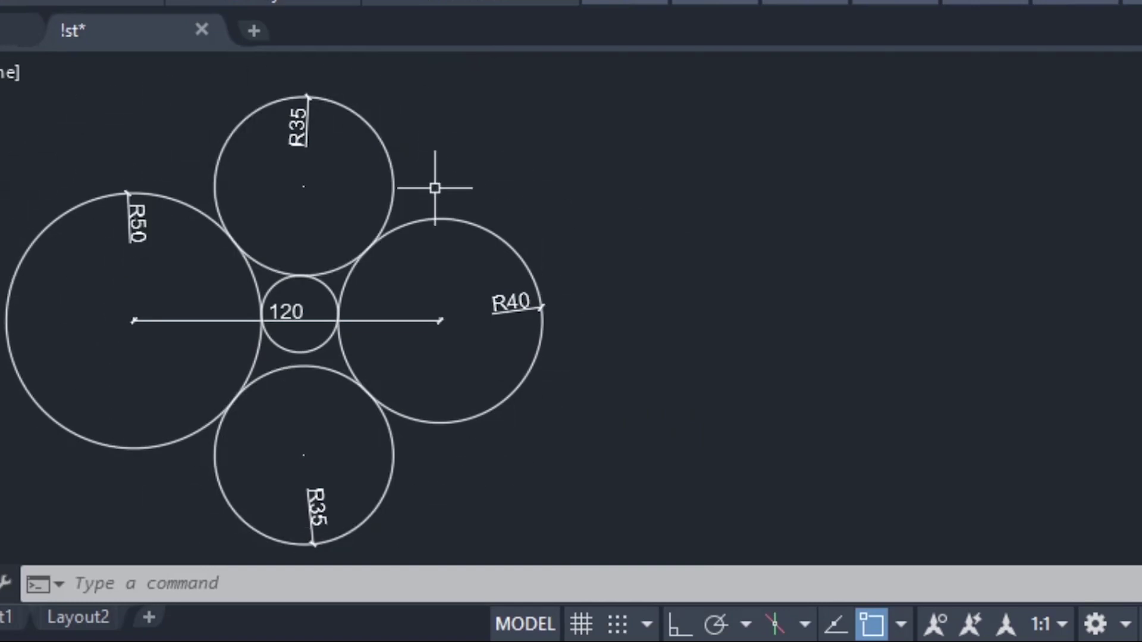
pyautogui.click(39, 244)
pyautogui.scroll(3, 122, 238)
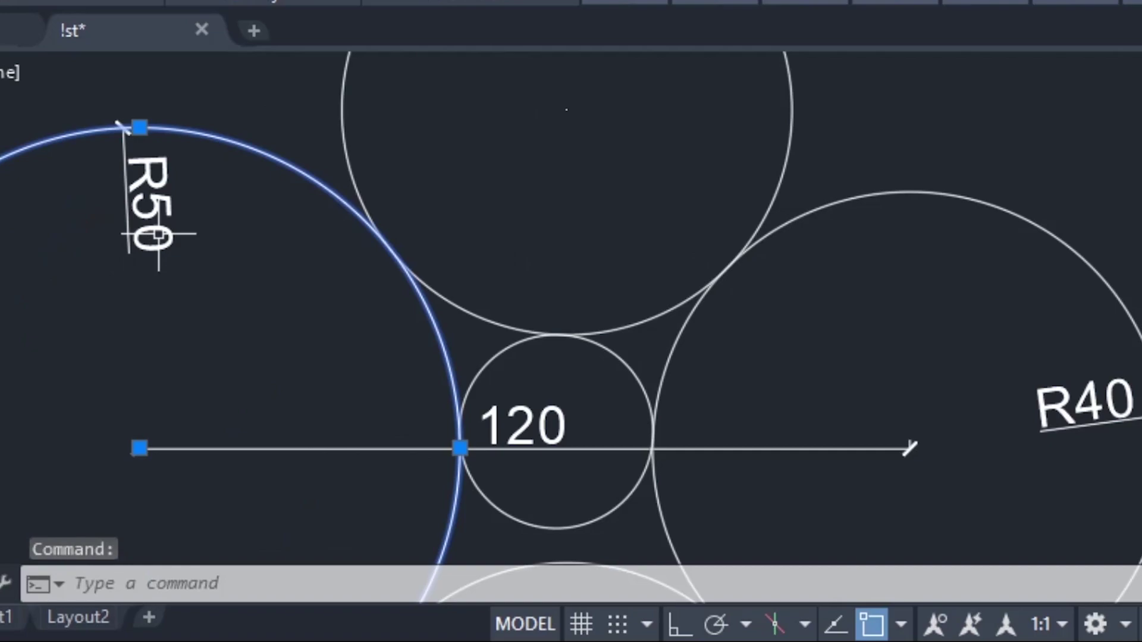
pyautogui.scroll(-4, 157, 234)
pyautogui.moveTo(209, 285); pyautogui.dragTo(184, 295, button='middle')
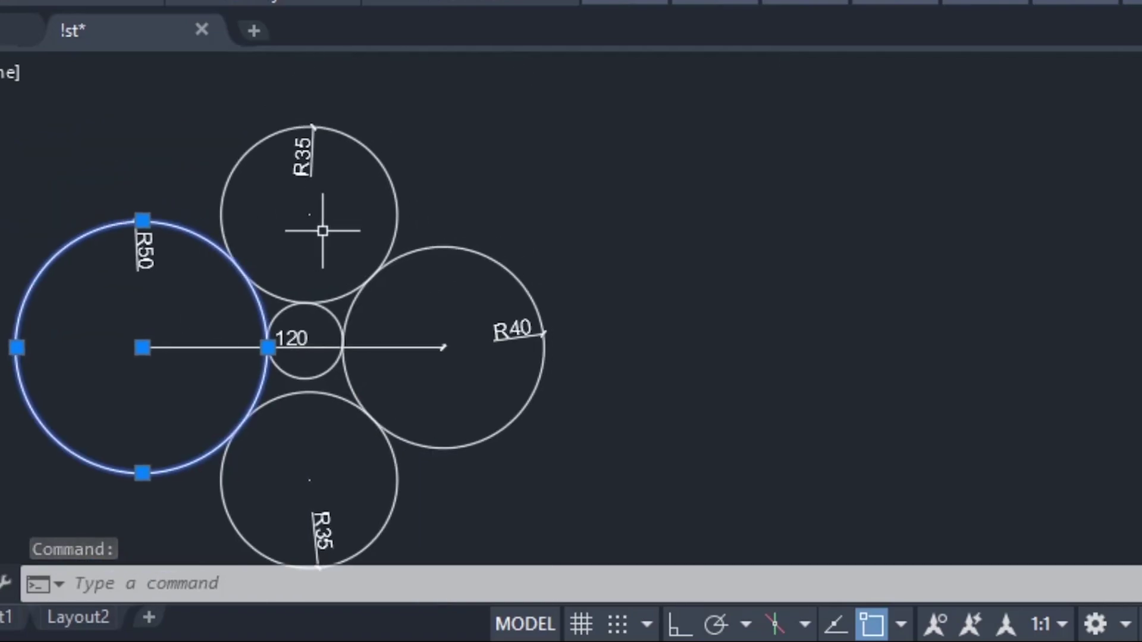
pyautogui.scroll(4, 351, 186)
pyautogui.moveTo(373, 217); pyautogui.dragTo(403, 291, button='middle')
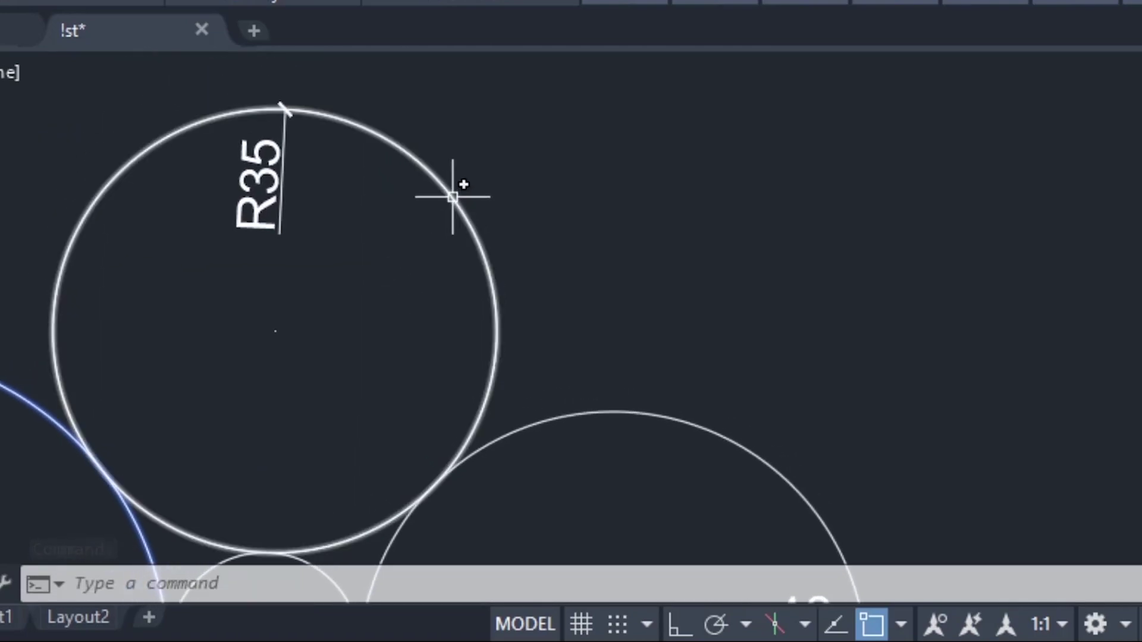
pyautogui.click(453, 197)
pyautogui.scroll(-3, 453, 197)
pyautogui.moveTo(416, 205); pyautogui.dragTo(267, 53)
pyautogui.moveTo(369, 262); pyautogui.dragTo(405, 392, button='middle')
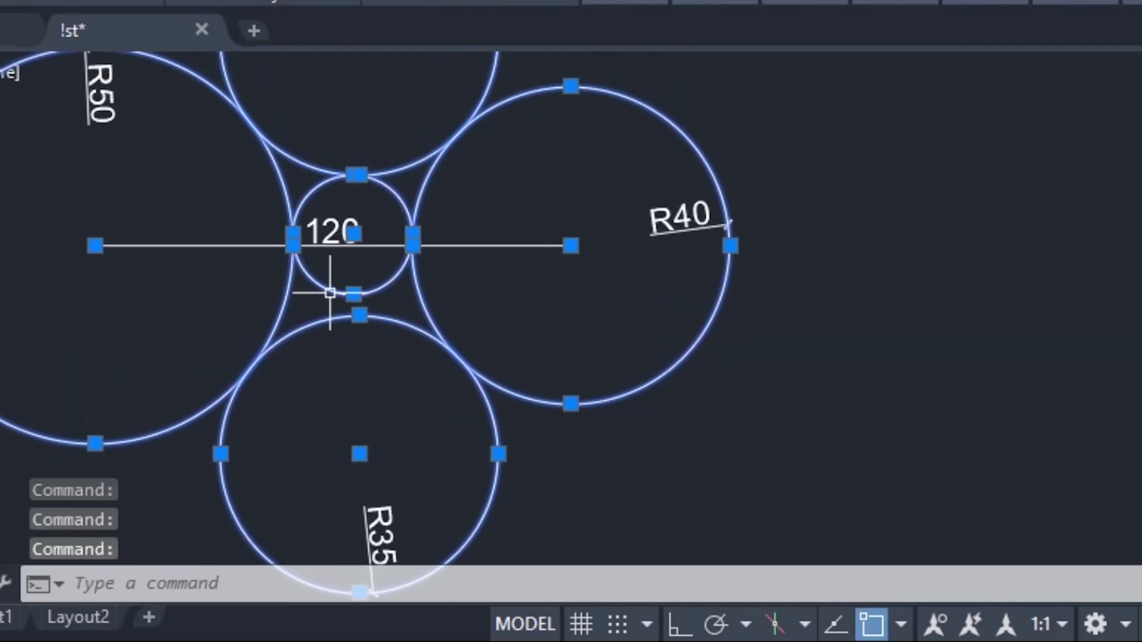
pyautogui.press('Escape')
pyautogui.scroll(-2, 330, 357)
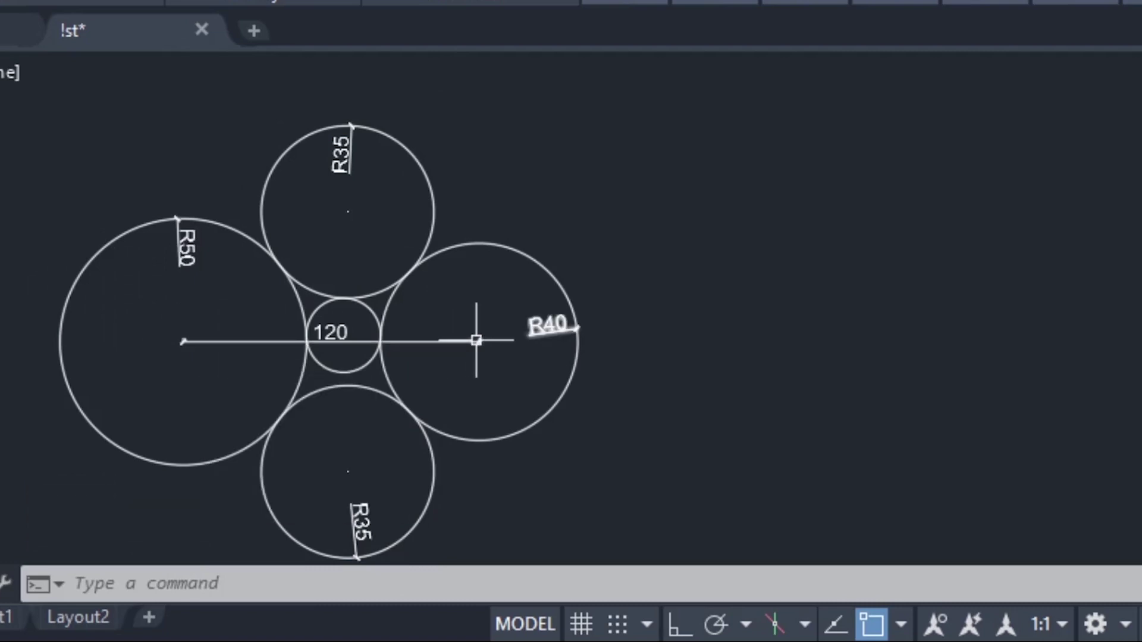
pyautogui.click(537, 424)
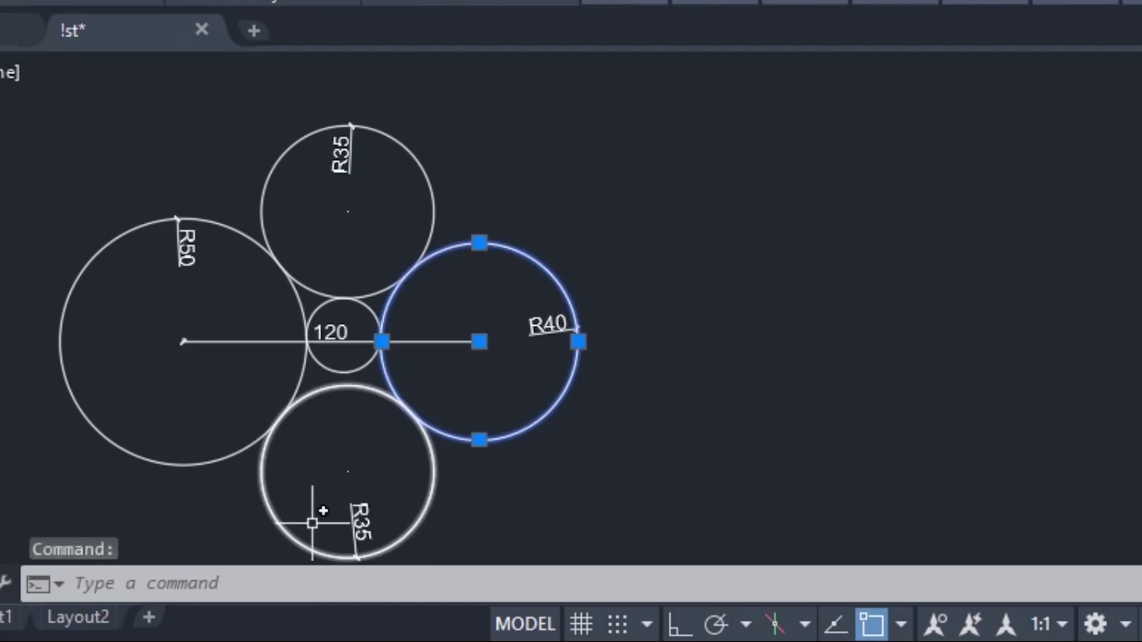
# - Draw a circle of radius 50 in the empty area beside the reference figure of touching circles
pyautogui.click(155, 454)
pyautogui.press('Escape')
pyautogui.scroll(4, 191, 255)
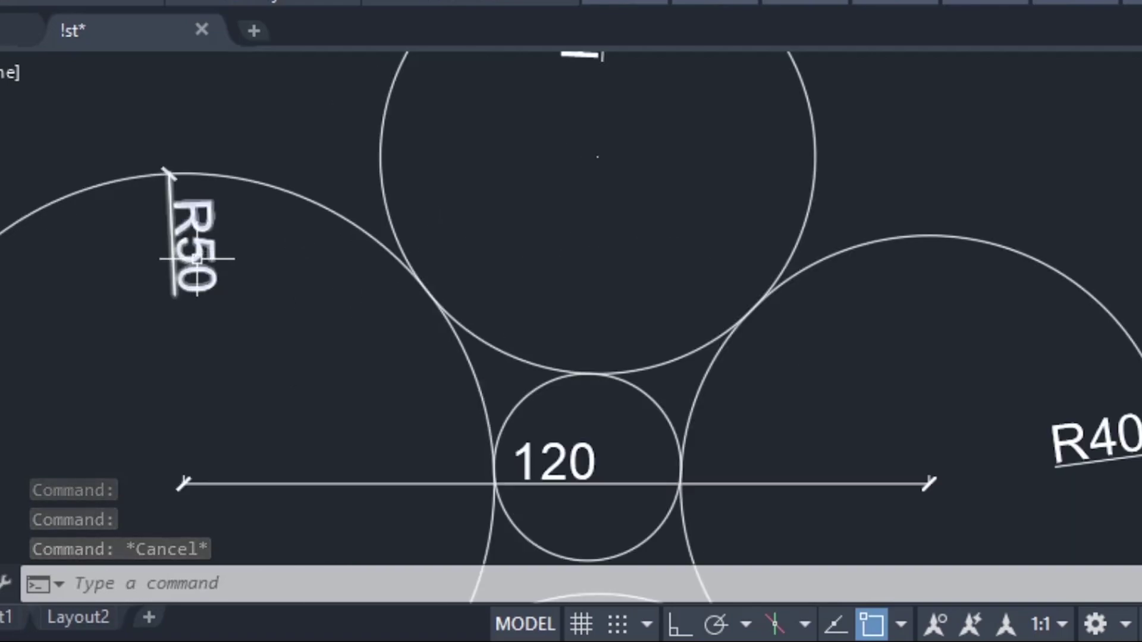
pyautogui.scroll(-4, 216, 299)
pyautogui.moveTo(216, 298); pyautogui.dragTo(198, 273, button='middle')
pyautogui.write('c')
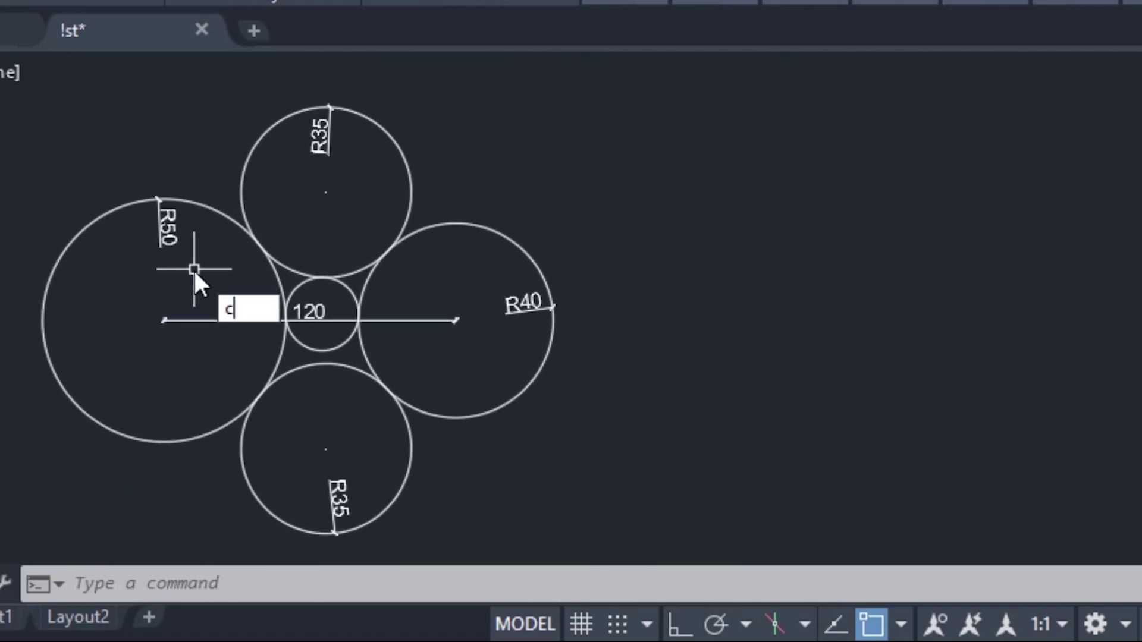
pyautogui.press('Return')
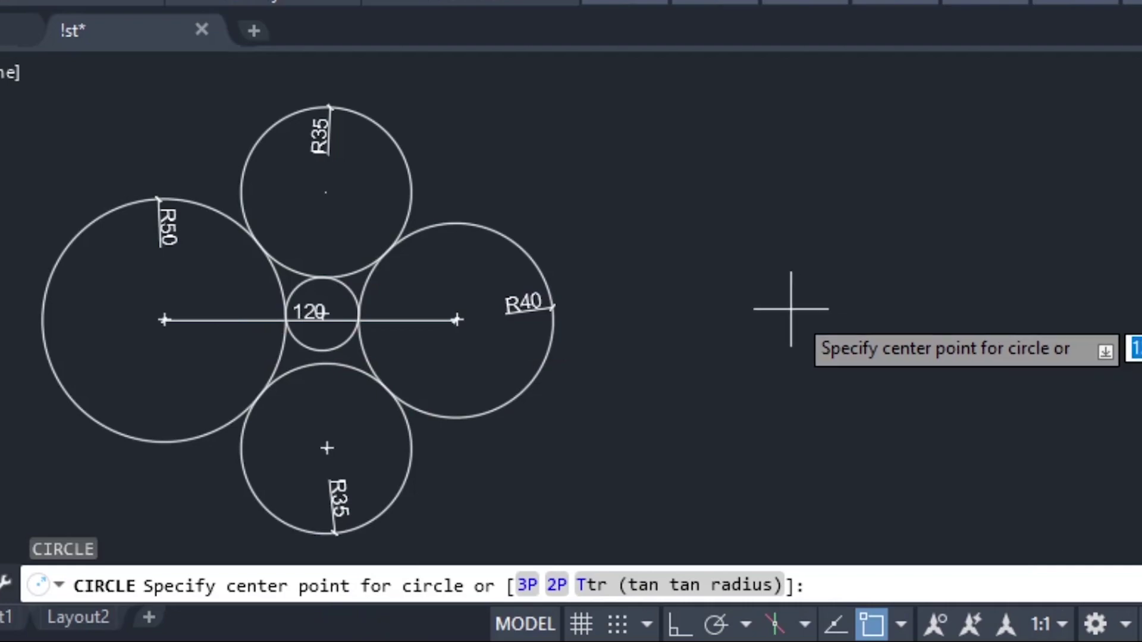
pyautogui.click(773, 280)
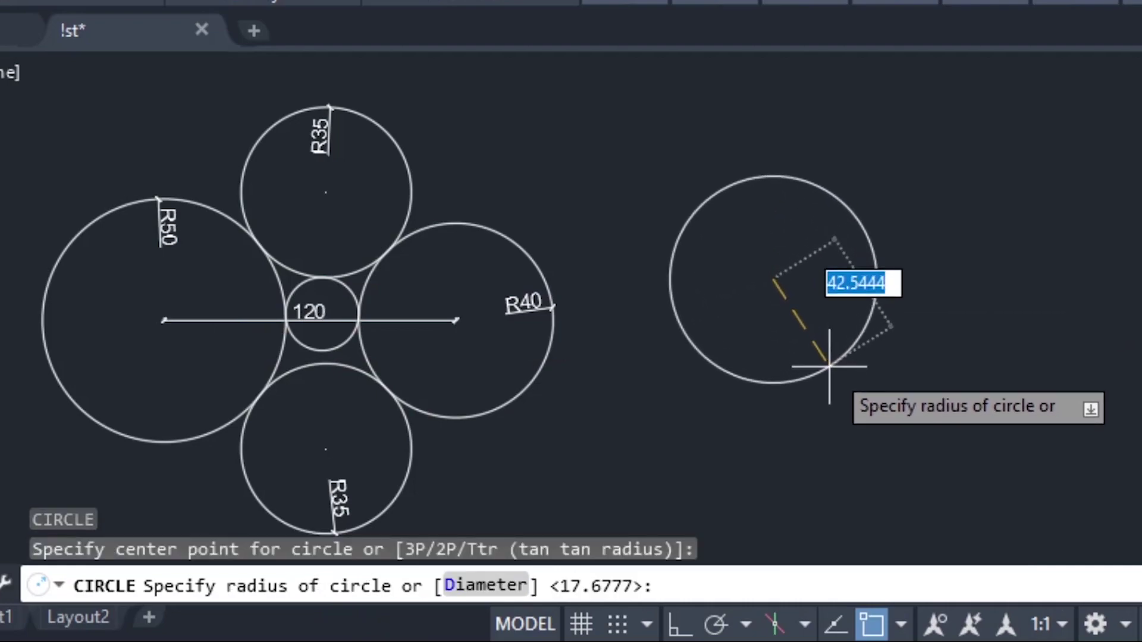
pyautogui.write('50')
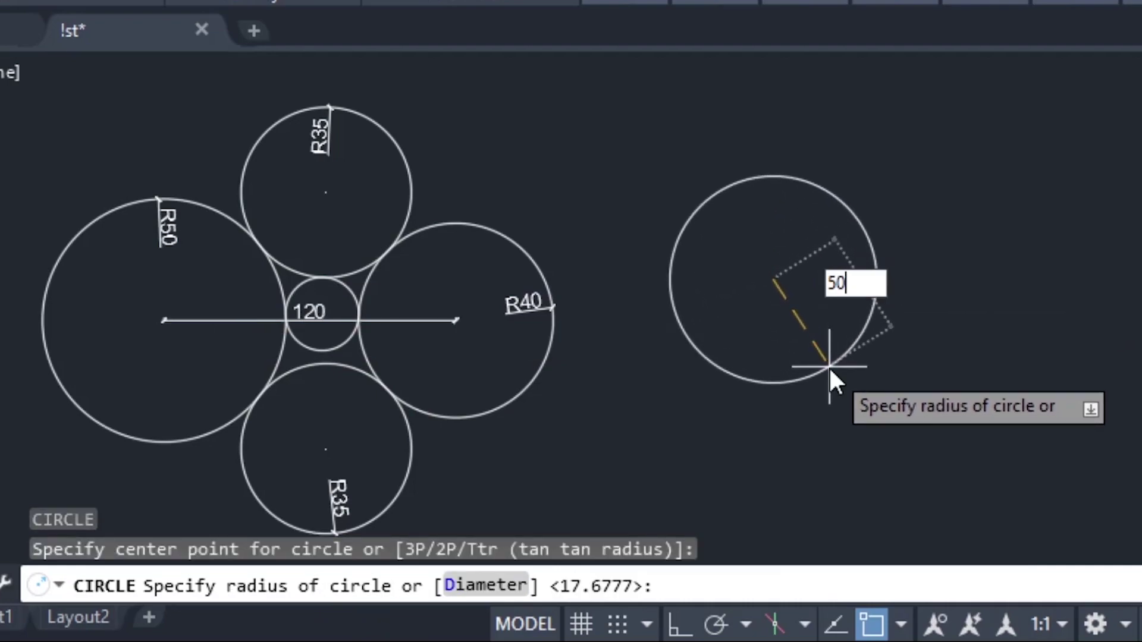
pyautogui.press('Return')
pyautogui.moveTo(887, 457); pyautogui.dragTo(750, 450, button='middle')
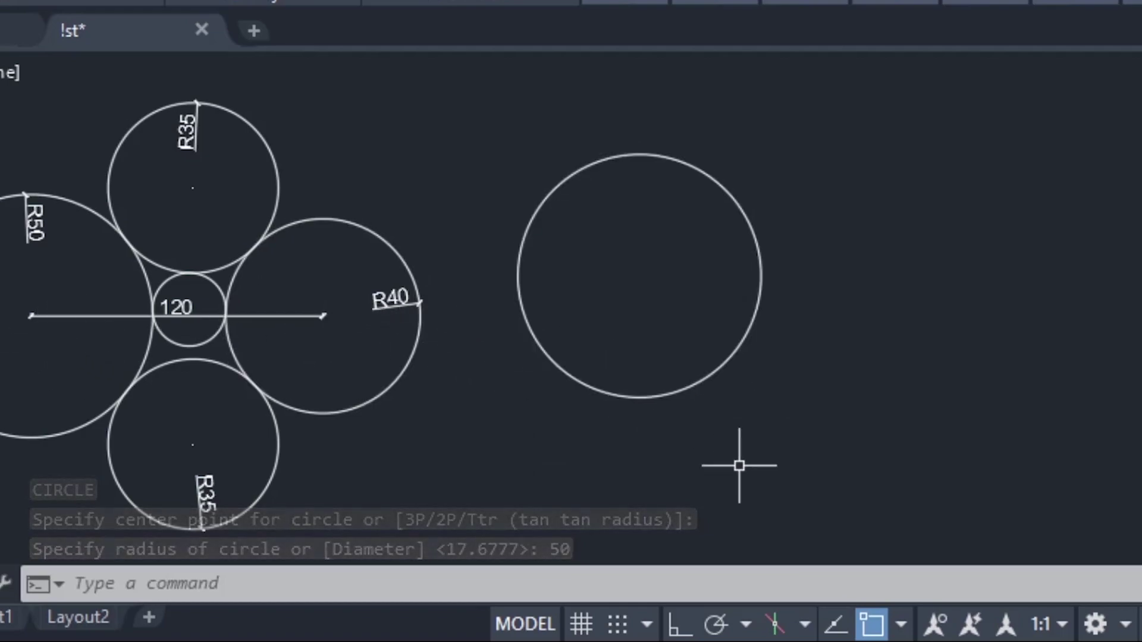
# - Draw a nearly horizontal line 120 long from the new circle's center, extending to the right past its edge
pyautogui.write('l')
pyautogui.press('Return')
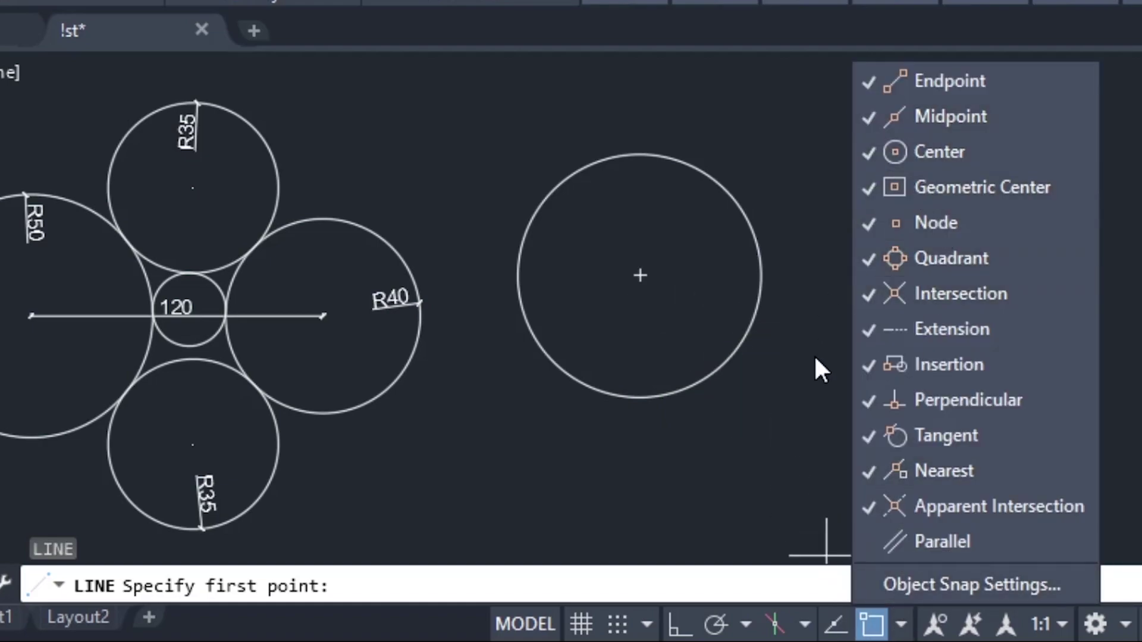
pyautogui.click(791, 495)
pyautogui.click(640, 275)
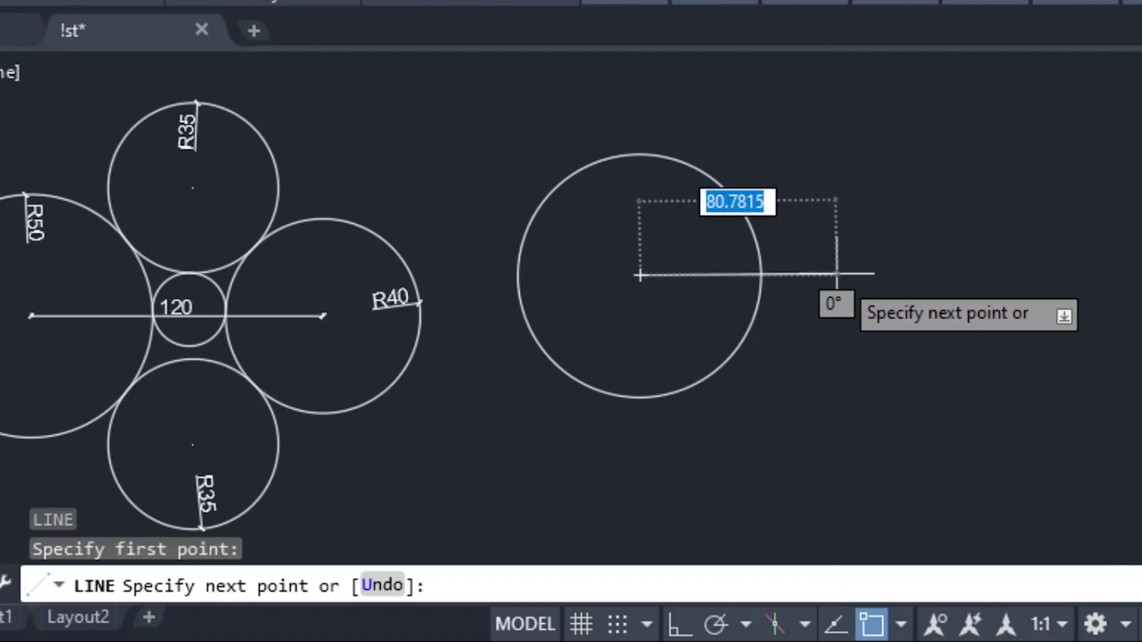
pyautogui.write('120')
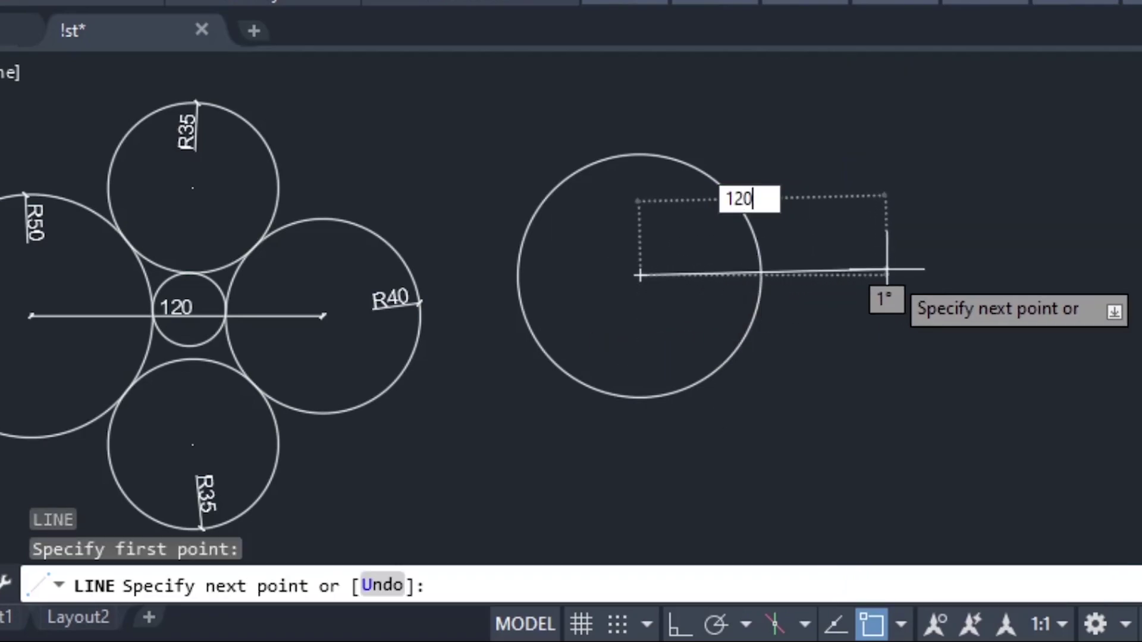
pyautogui.press('Return')
pyautogui.press('Escape')
# - Draw a circle of radius 40 centered on the free end of the 120-long line
pyautogui.moveTo(617, 381)
pyautogui.mouseDown(button='middle')
pyautogui.moveTo(650, 382)
pyautogui.moveTo(619, 388)
pyautogui.mouseUp(button='middle')
pyautogui.write('c')
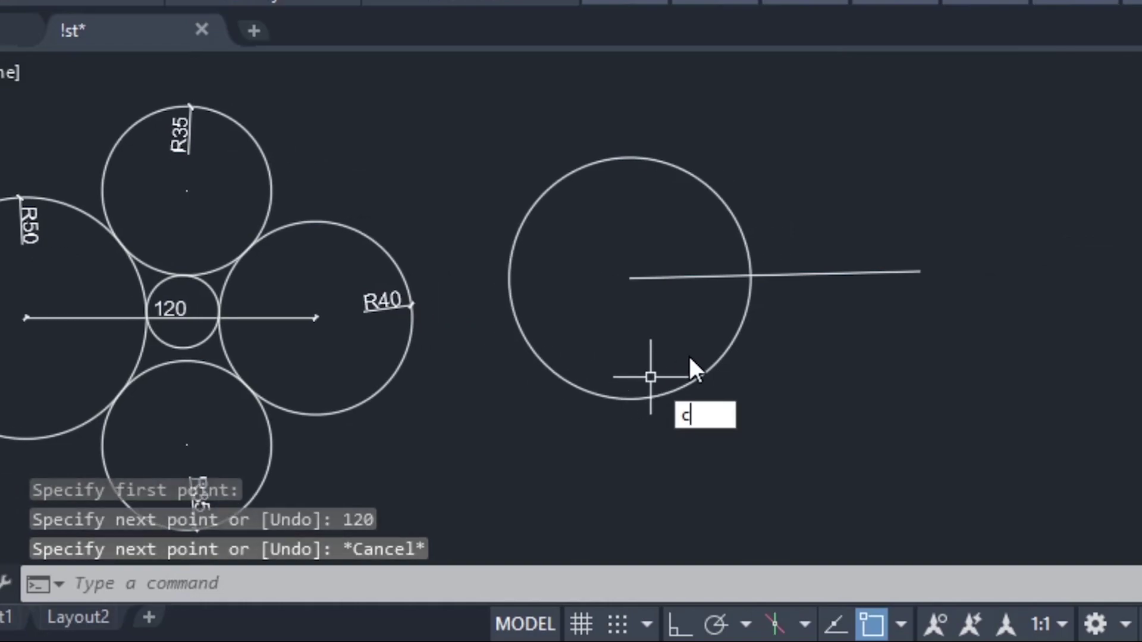
pyautogui.press('Return')
pyautogui.click(920, 271)
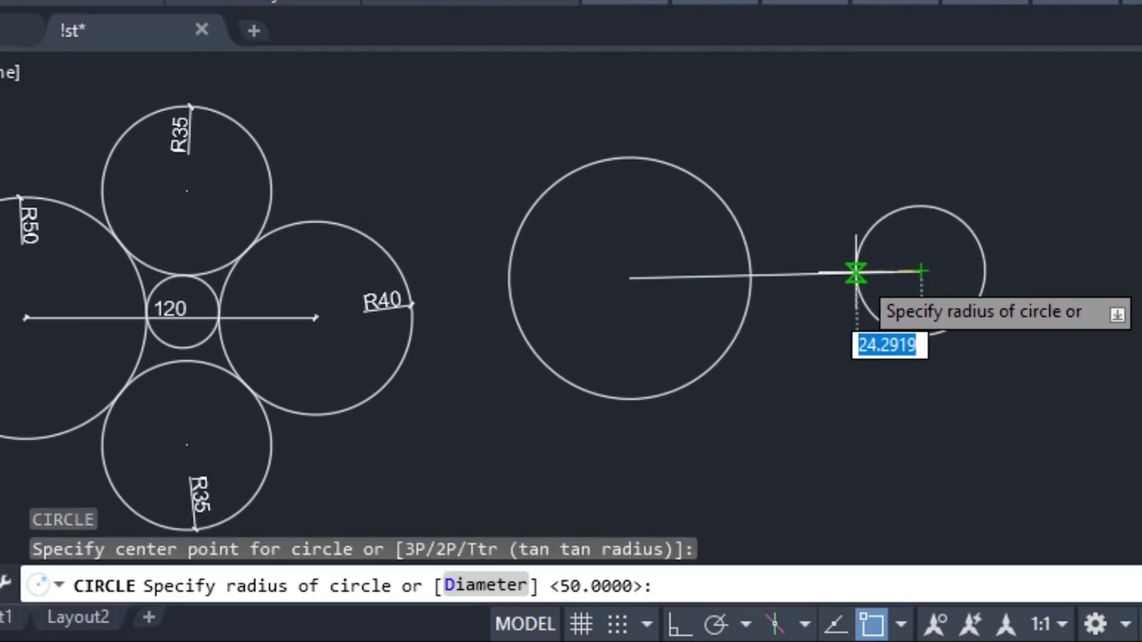
pyautogui.write('40')
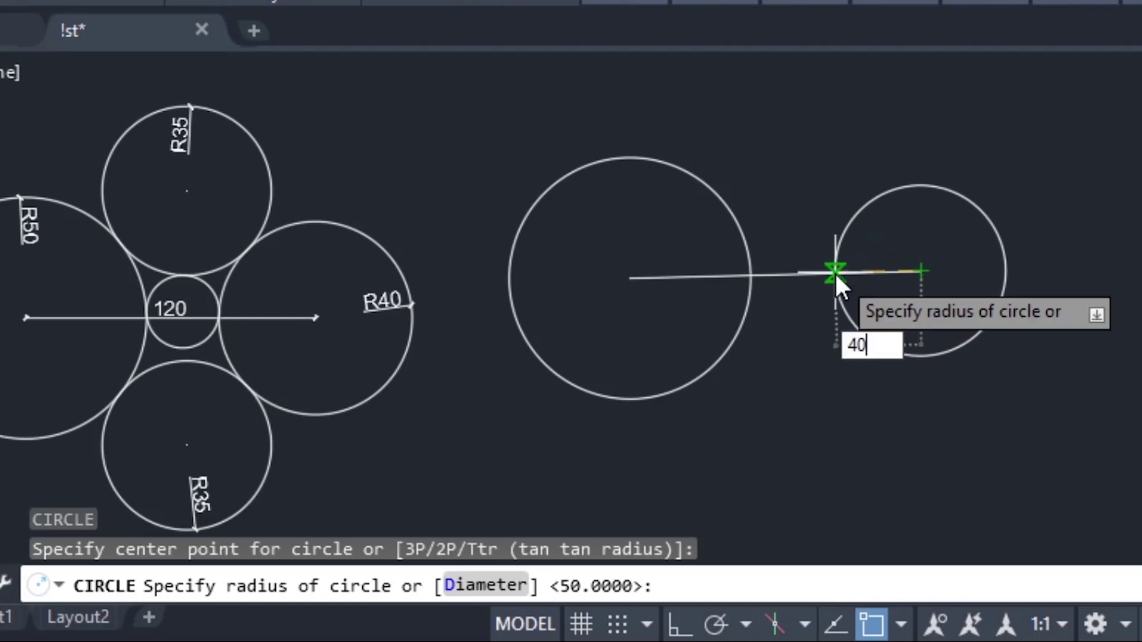
pyautogui.press('Return')
# - Examine the reference figure's R50 and R40 circles and where the upper R35 circle touches them
pyautogui.click(352, 409)
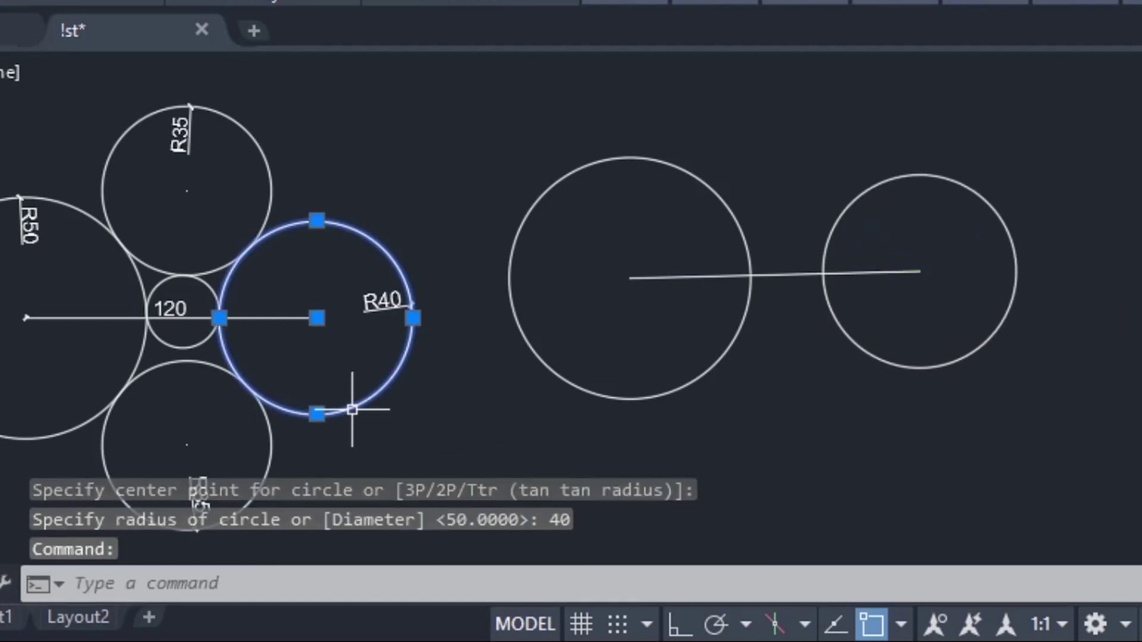
pyautogui.click(112, 404)
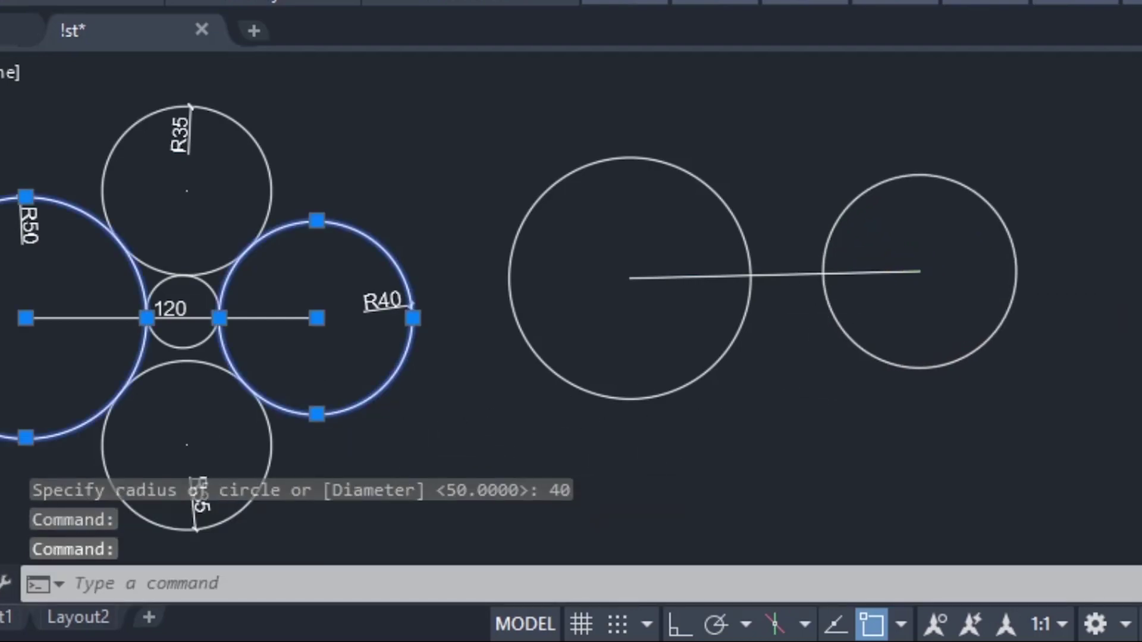
pyautogui.press('Escape')
pyautogui.scroll(2, 145, 189)
pyautogui.moveTo(146, 189)
pyautogui.mouseDown(button='middle')
pyautogui.moveTo(201, 247)
pyautogui.moveTo(234, 242)
pyautogui.mouseUp(button='middle')
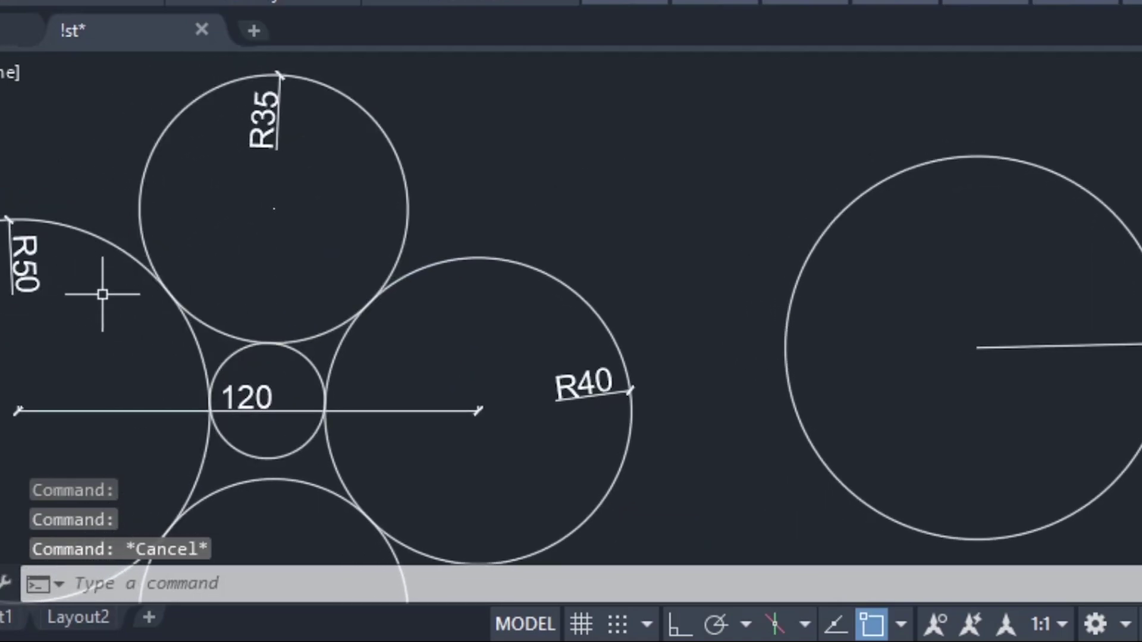